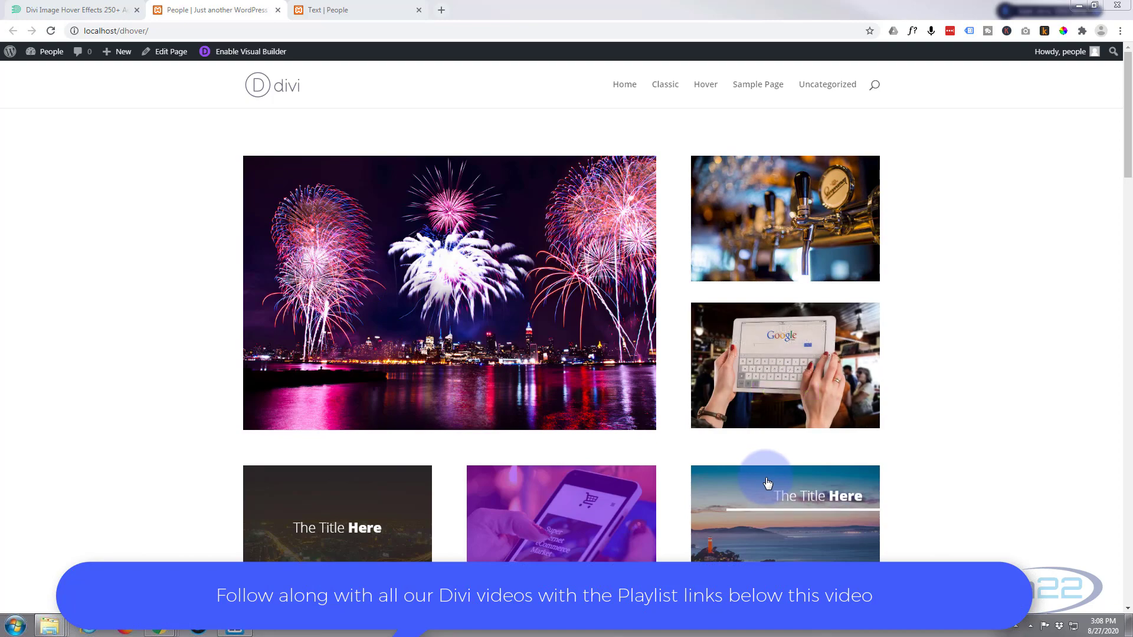
{"action": "scroll", "coordinate": [1002, 423], "scroll_direction": "down", "scroll_amount": 2}
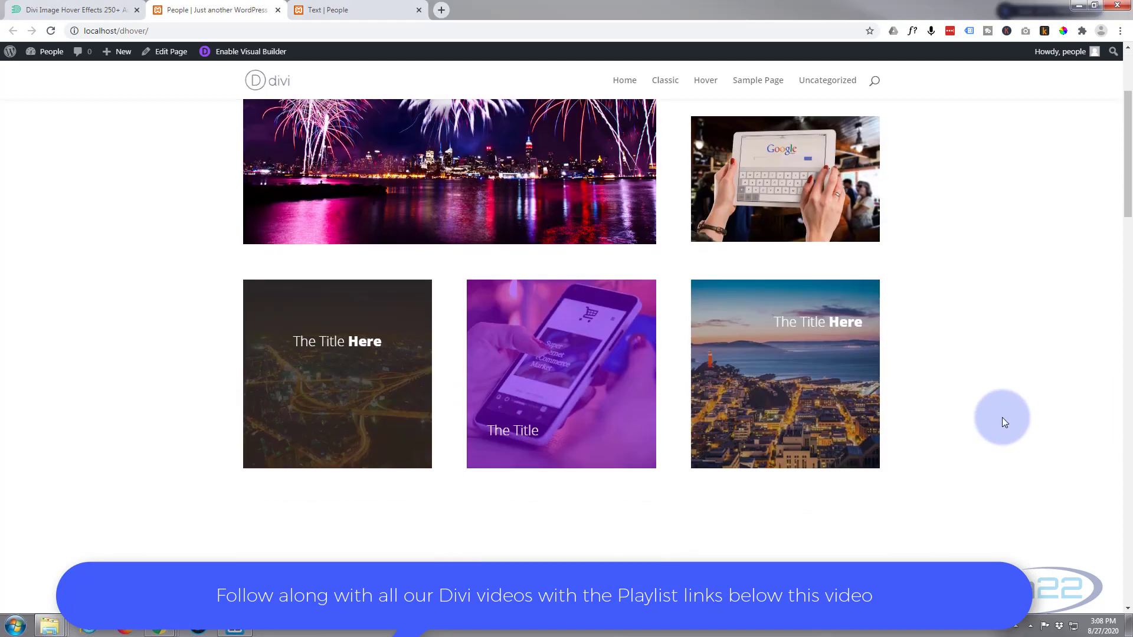
{"action": "scroll", "coordinate": [1003, 417], "scroll_direction": "down", "scroll_amount": 3}
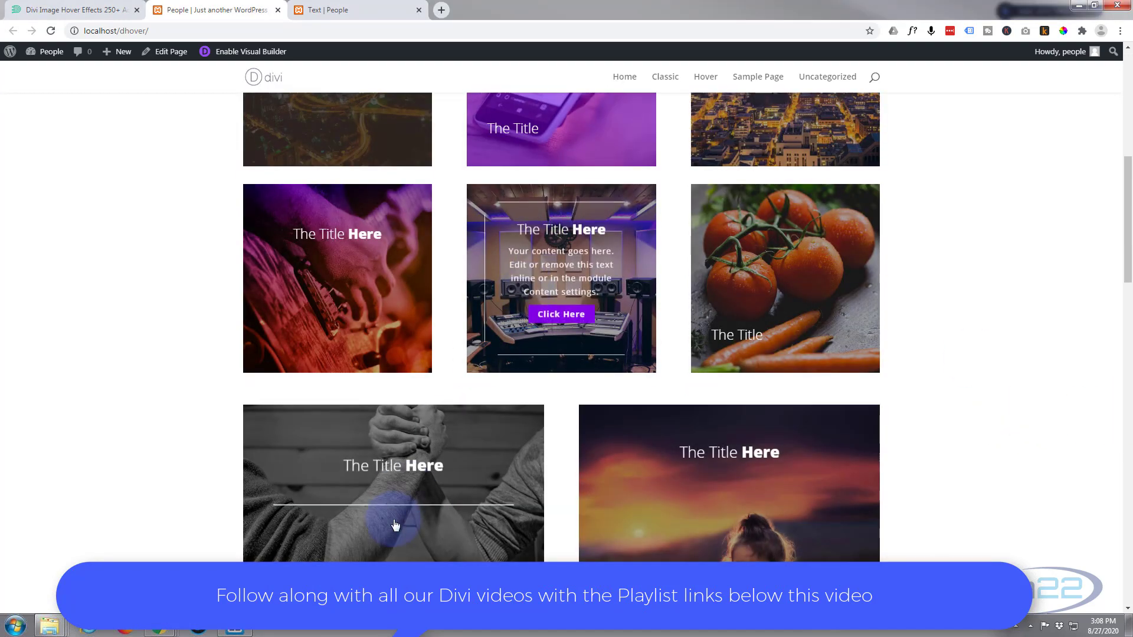
{"action": "scroll", "coordinate": [704, 533], "scroll_direction": "down", "scroll_amount": 2}
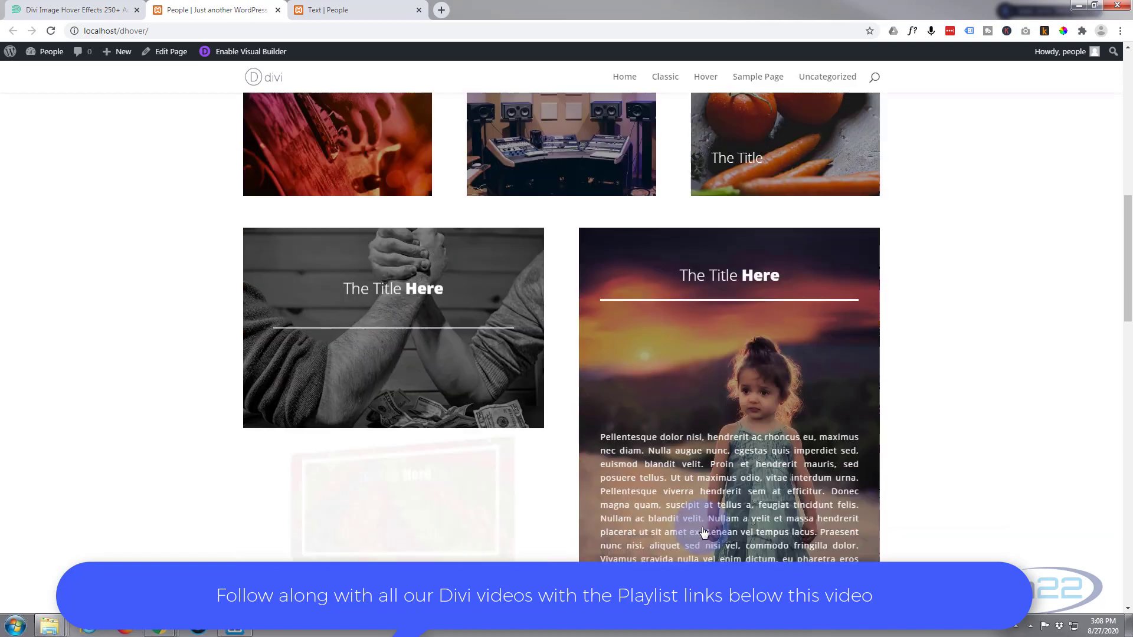
{"action": "scroll", "coordinate": [703, 532], "scroll_direction": "down", "scroll_amount": 1}
{"action": "scroll", "coordinate": [703, 533], "scroll_direction": "down", "scroll_amount": 1}
{"action": "scroll", "coordinate": [704, 532], "scroll_direction": "down", "scroll_amount": 2}
{"action": "scroll", "coordinate": [704, 532], "scroll_direction": "down", "scroll_amount": 2}
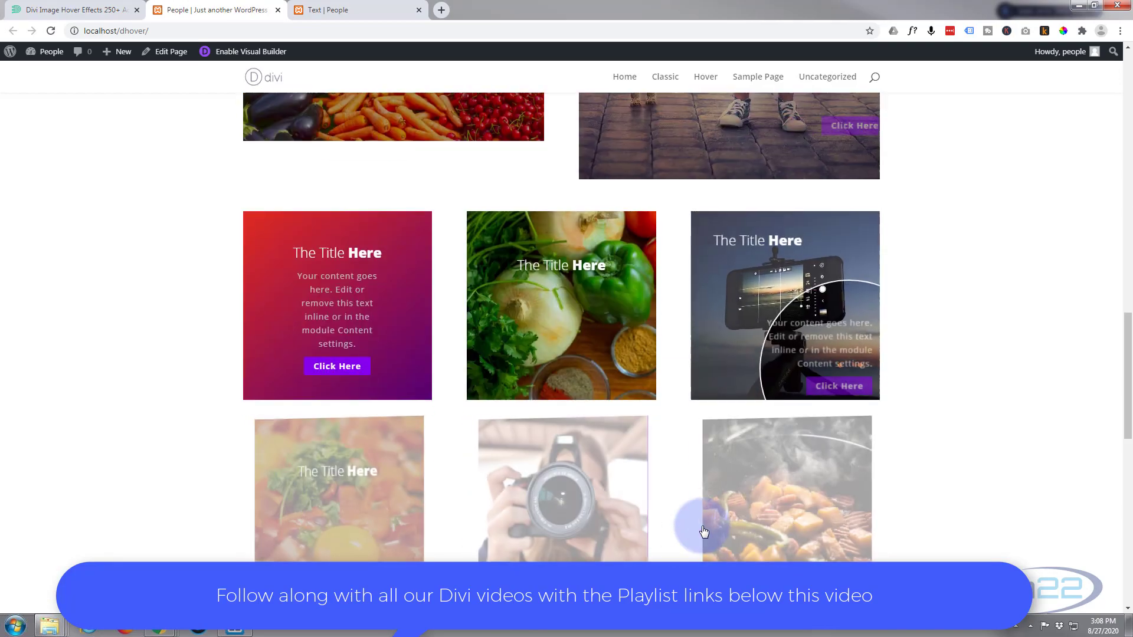
{"action": "scroll", "coordinate": [704, 531], "scroll_direction": "down", "scroll_amount": 1}
{"action": "scroll", "coordinate": [702, 531], "scroll_direction": "down", "scroll_amount": 2}
{"action": "scroll", "coordinate": [702, 532], "scroll_direction": "down", "scroll_amount": 2}
{"action": "scroll", "coordinate": [702, 530], "scroll_direction": "down", "scroll_amount": 2}
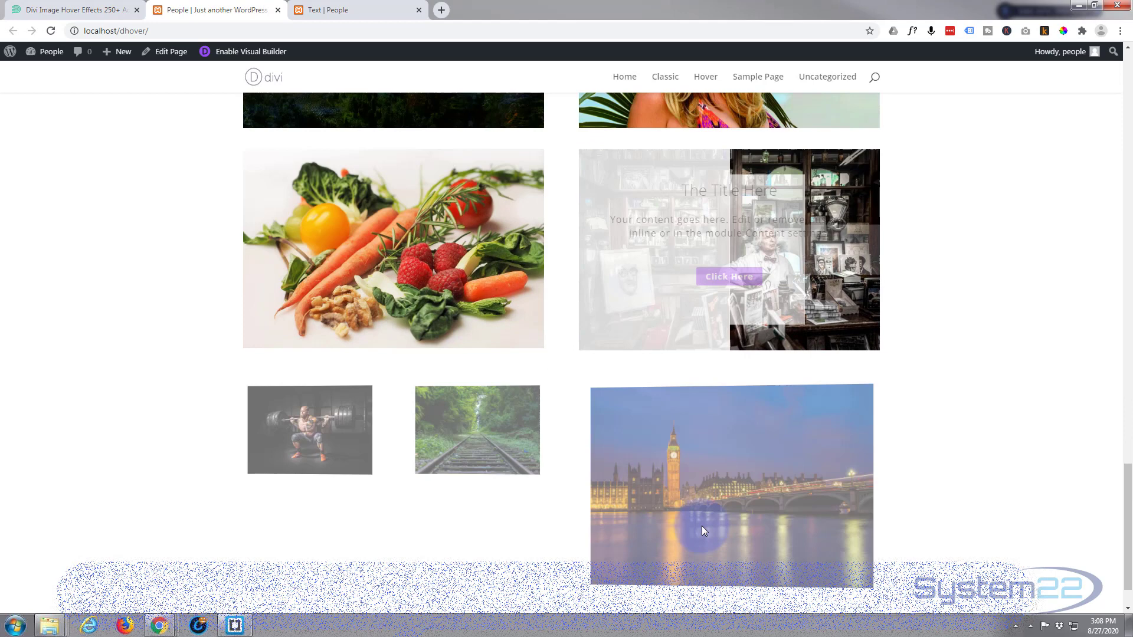
{"action": "scroll", "coordinate": [701, 530], "scroll_direction": "down", "scroll_amount": 1}
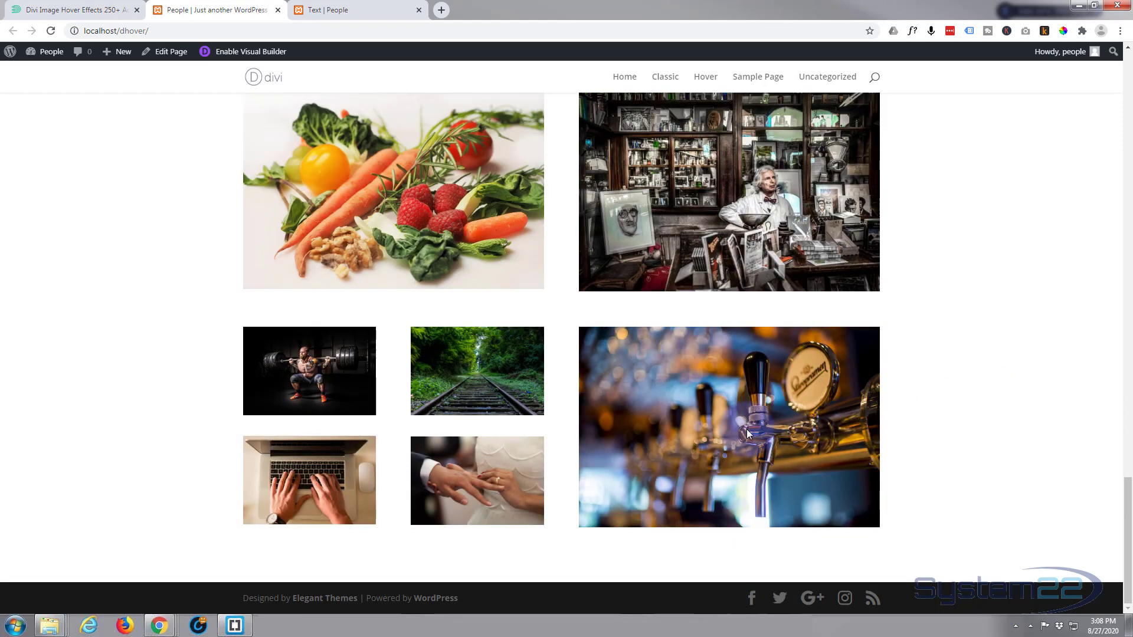
Check the Divi Image Hover page, return to the gallery, then switch to the 'Text | People' page
{"action": "left_click", "coordinate": [41, 10]}
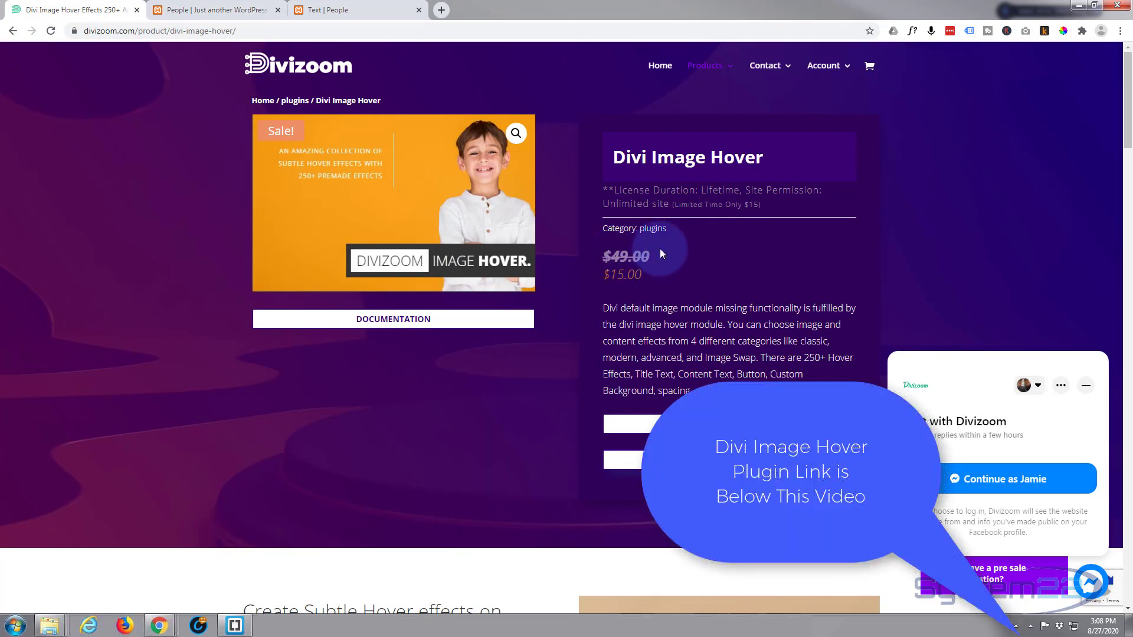
{"action": "left_click", "coordinate": [198, 11]}
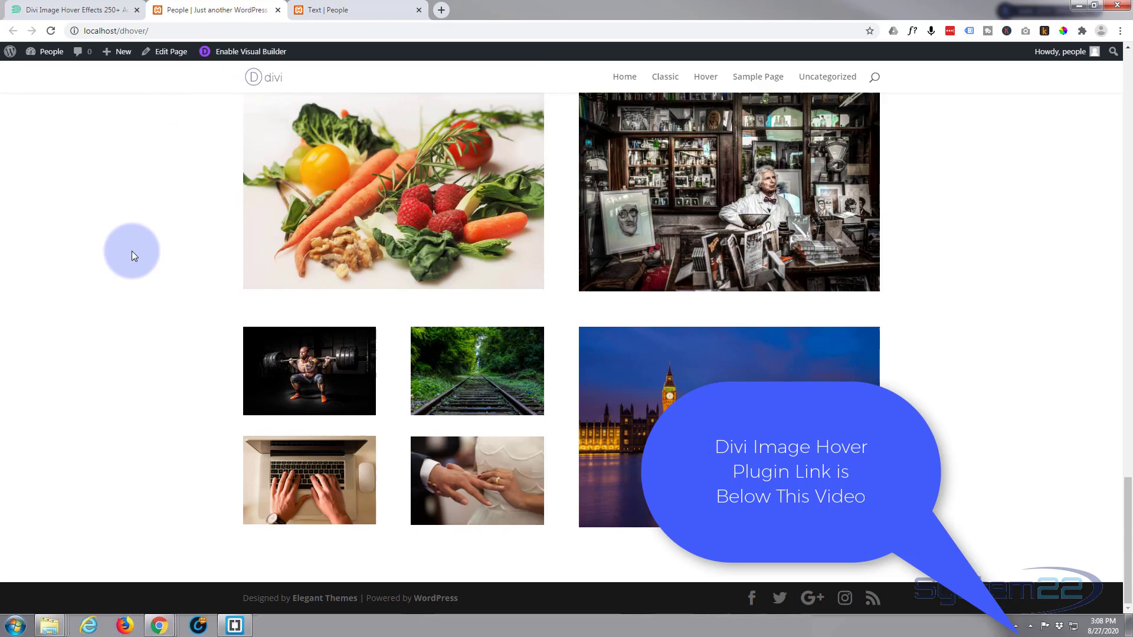
{"action": "scroll", "coordinate": [132, 255], "scroll_direction": "up", "scroll_amount": 1}
{"action": "scroll", "coordinate": [138, 257], "scroll_direction": "up", "scroll_amount": 1}
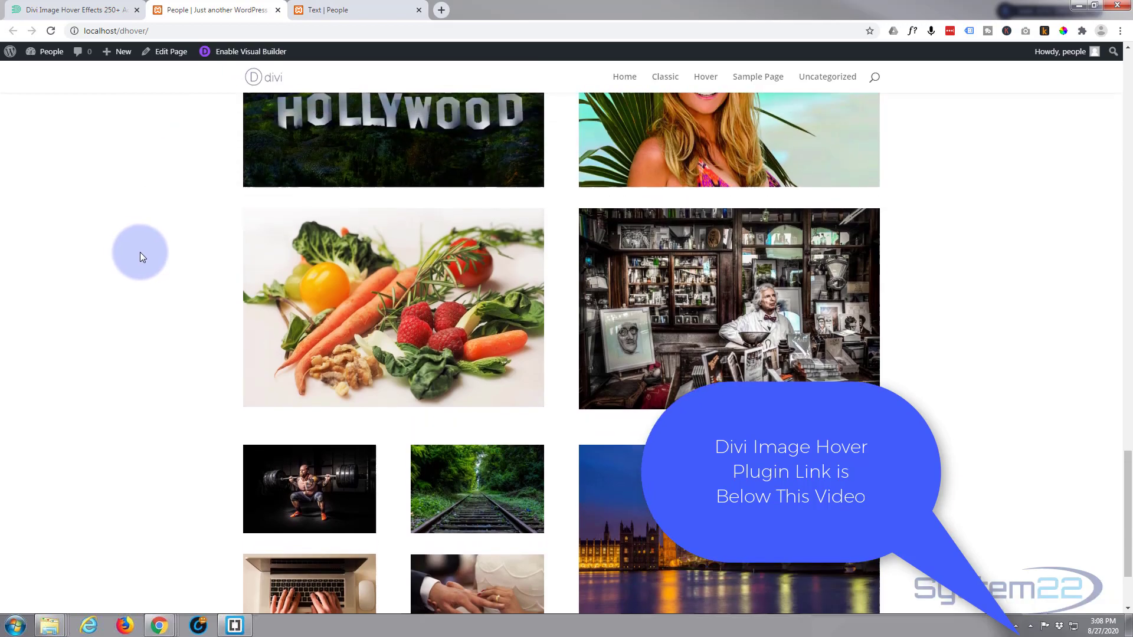
{"action": "scroll", "coordinate": [140, 256], "scroll_direction": "up", "scroll_amount": 3}
{"action": "scroll", "coordinate": [139, 257], "scroll_direction": "up", "scroll_amount": 3}
{"action": "scroll", "coordinate": [139, 257], "scroll_direction": "up", "scroll_amount": 2}
{"action": "scroll", "coordinate": [140, 257], "scroll_direction": "up", "scroll_amount": 2}
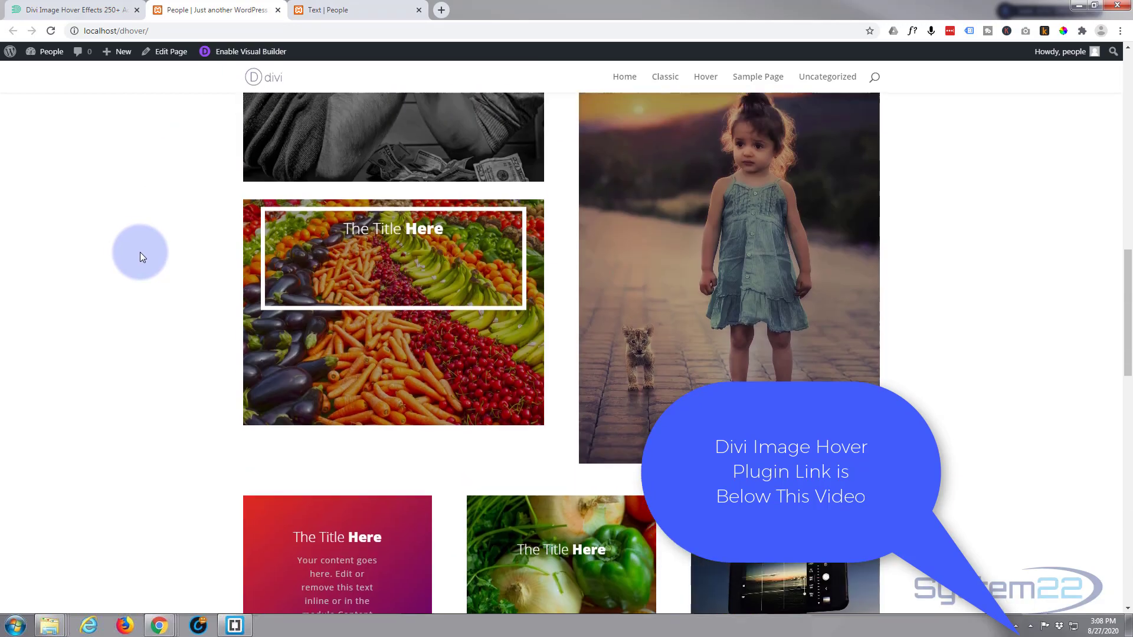
{"action": "scroll", "coordinate": [104, 244], "scroll_direction": "up", "scroll_amount": 3}
{"action": "left_click", "coordinate": [346, 10]}
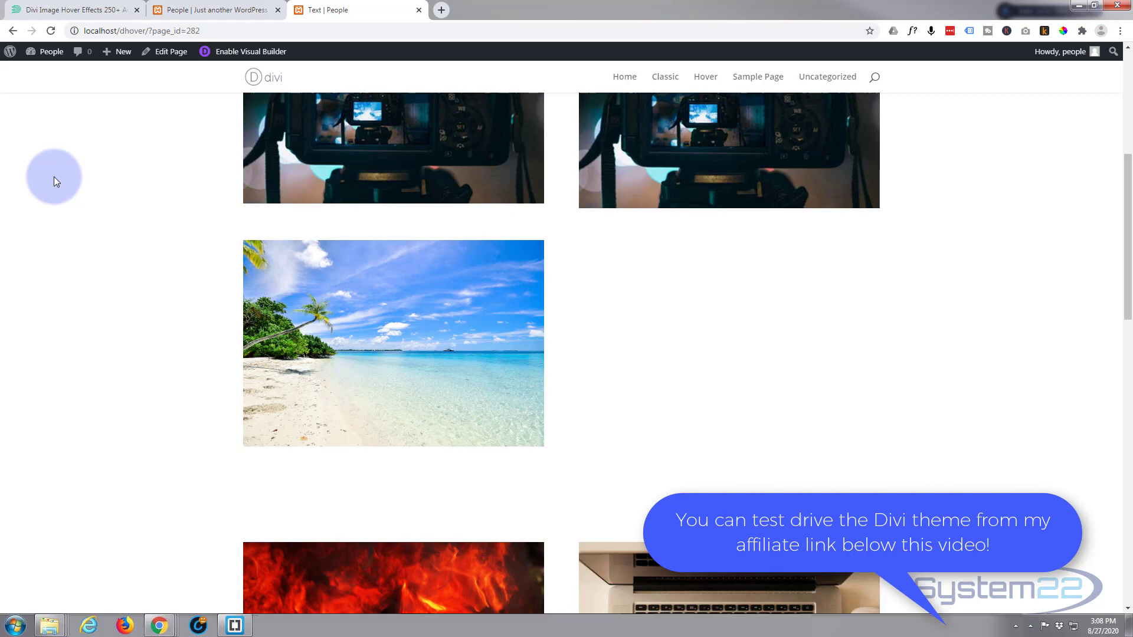
{"action": "scroll", "coordinate": [88, 316], "scroll_direction": "up", "scroll_amount": 2}
{"action": "scroll", "coordinate": [90, 318], "scroll_direction": "up", "scroll_amount": 3}
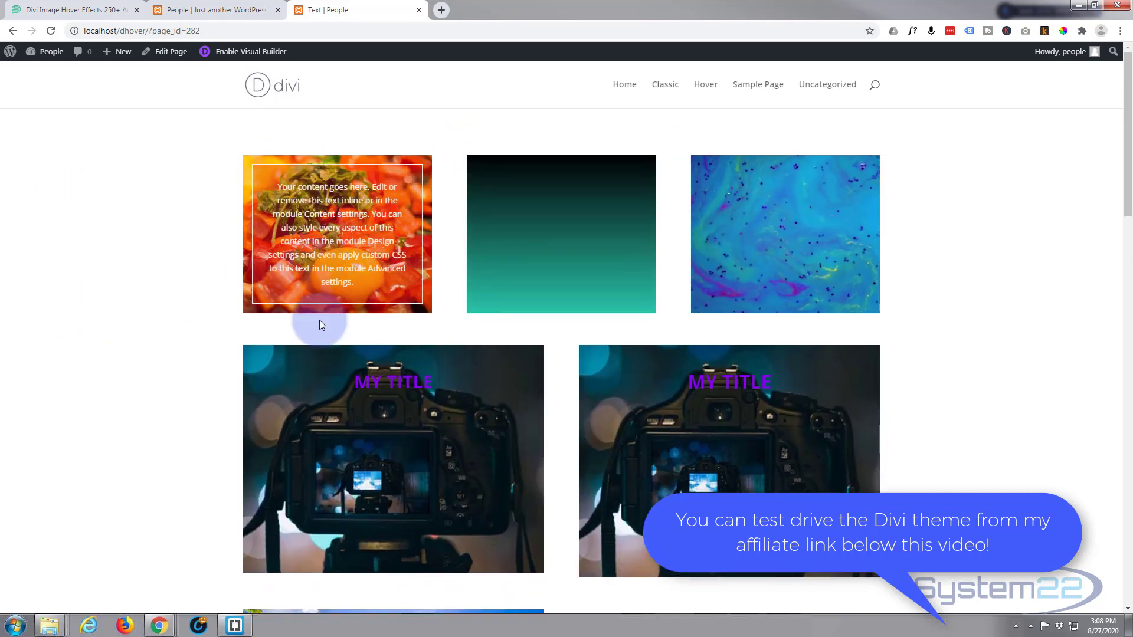
{"action": "scroll", "coordinate": [151, 422], "scroll_direction": "down", "scroll_amount": 3}
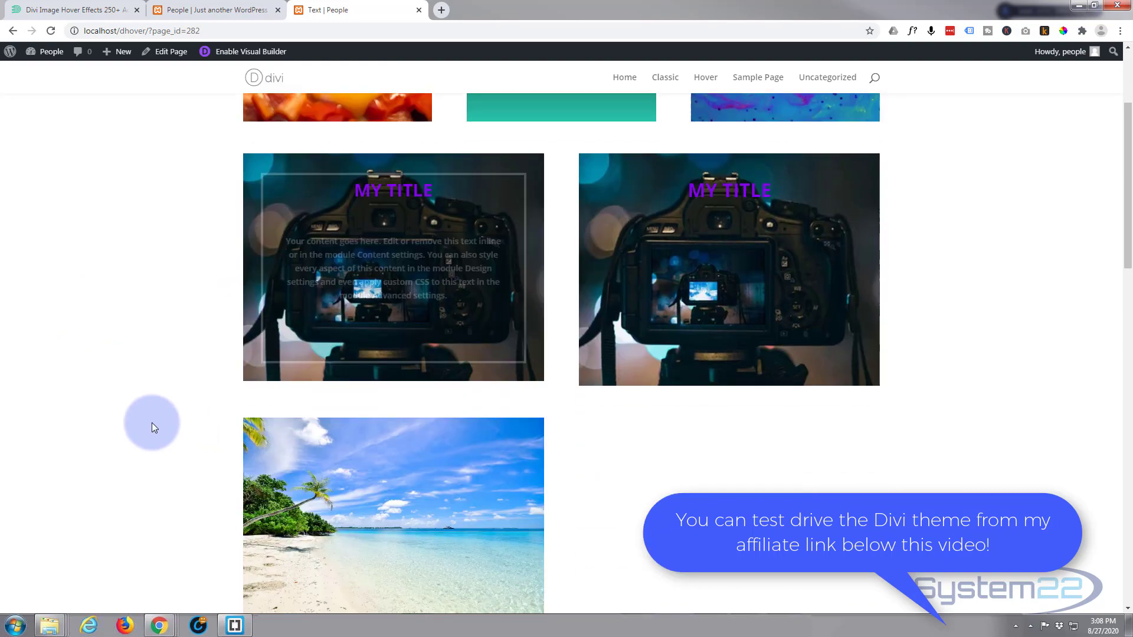
{"action": "scroll", "coordinate": [147, 428], "scroll_direction": "down", "scroll_amount": 1}
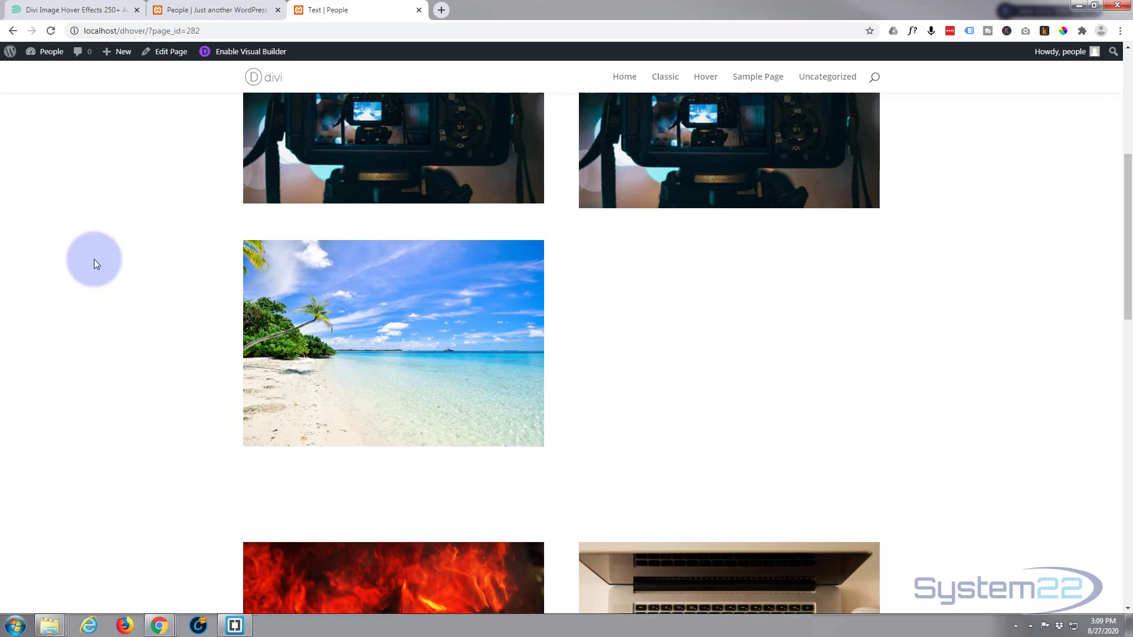
Enable the Visual Builder from the admin bar on the Text page
{"action": "left_click", "coordinate": [237, 58]}
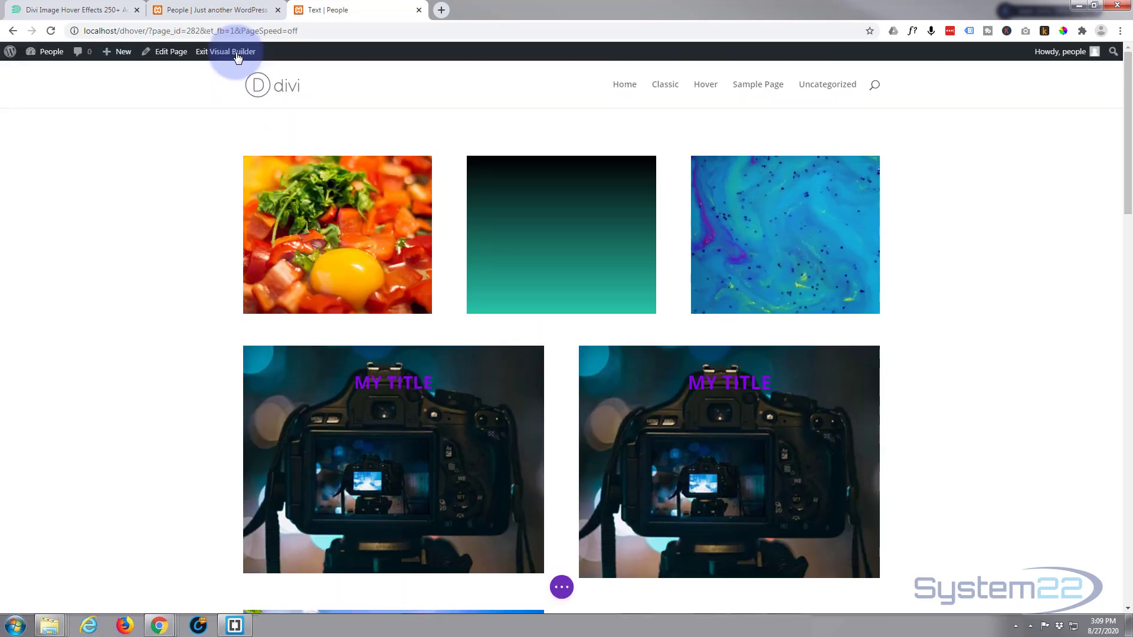
{"action": "scroll", "coordinate": [179, 260], "scroll_direction": "down", "scroll_amount": 1}
{"action": "scroll", "coordinate": [179, 261], "scroll_direction": "down", "scroll_amount": 4}
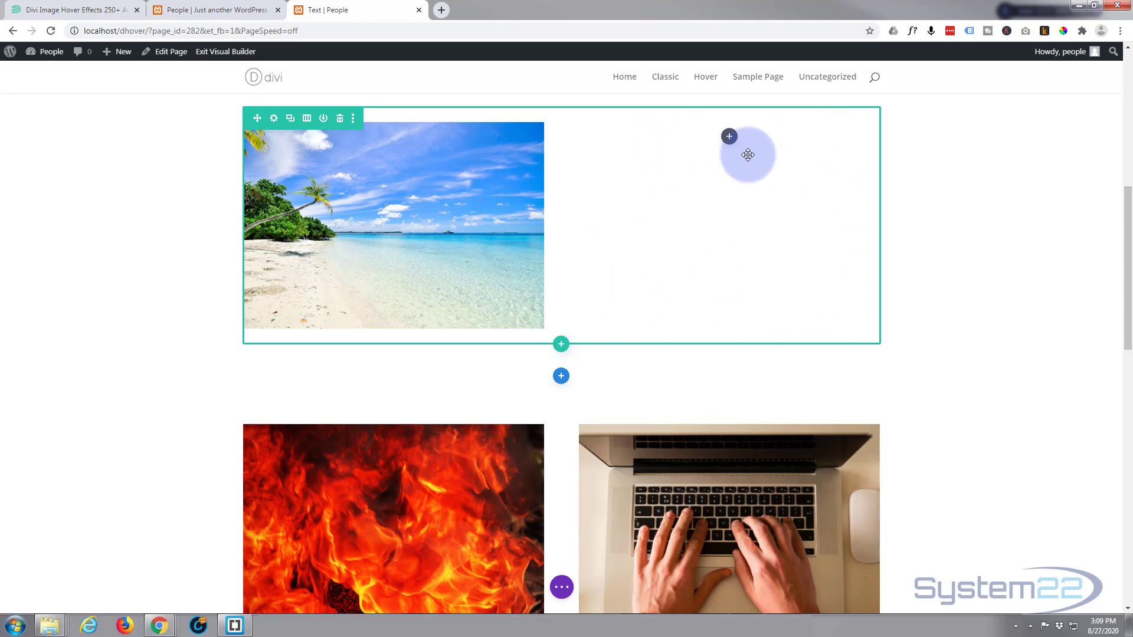
{"action": "mouse_move", "coordinate": [277, 121]}
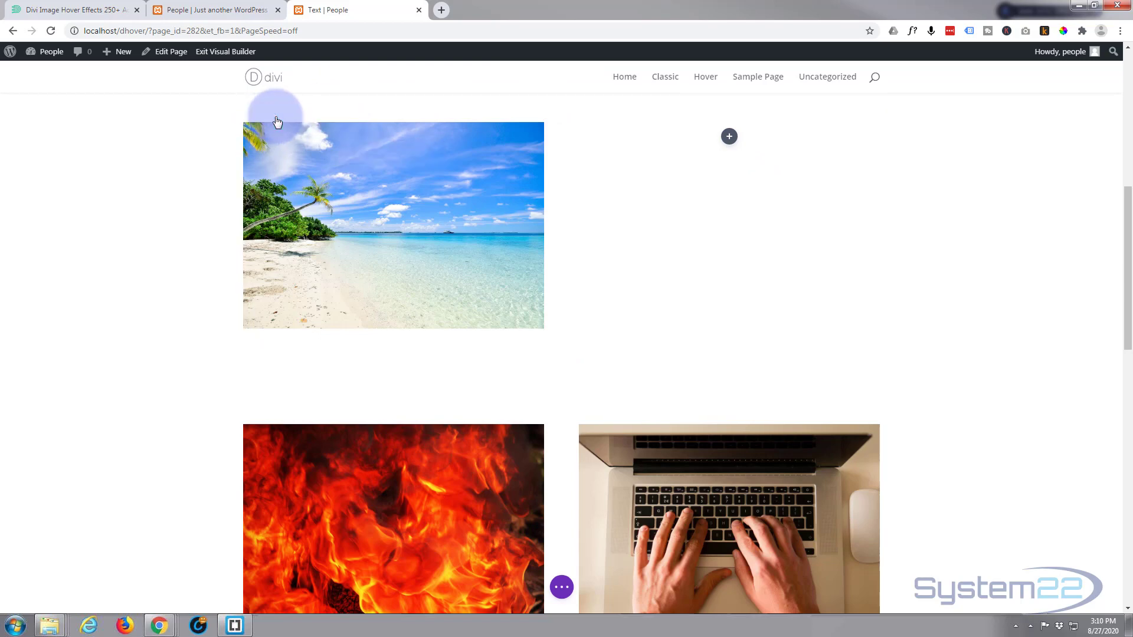
Open the beach row's settings, move the panel left, and expand the second column's Background section
{"action": "left_click", "coordinate": [276, 121]}
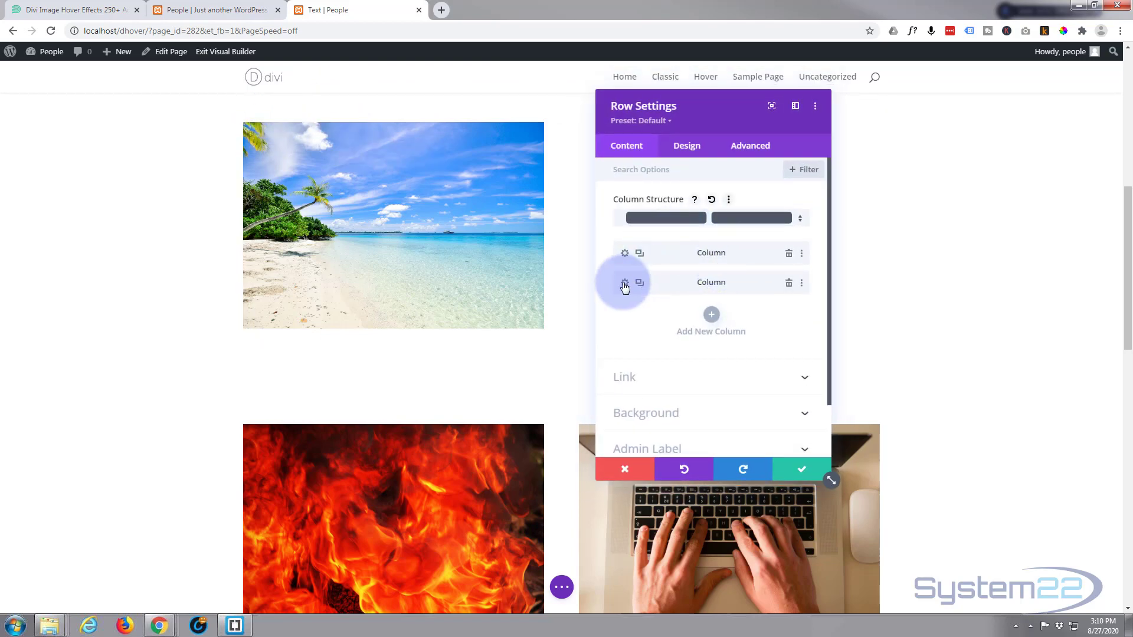
{"action": "left_click_drag", "start_coordinate": [708, 113], "coordinate": [149, 115]}
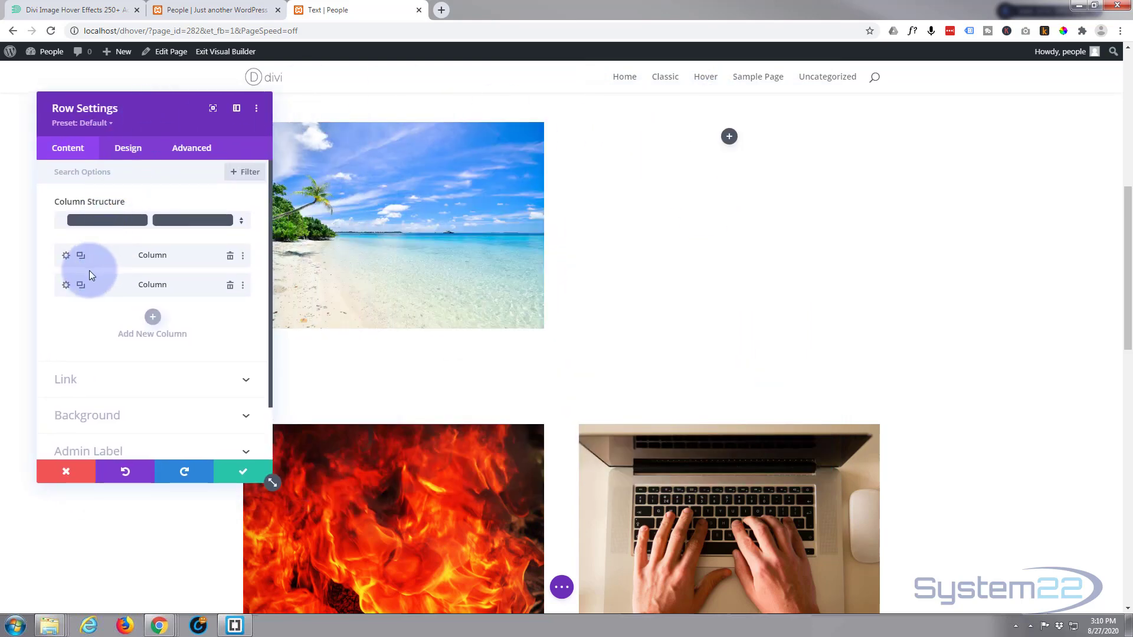
{"action": "left_click", "coordinate": [66, 285]}
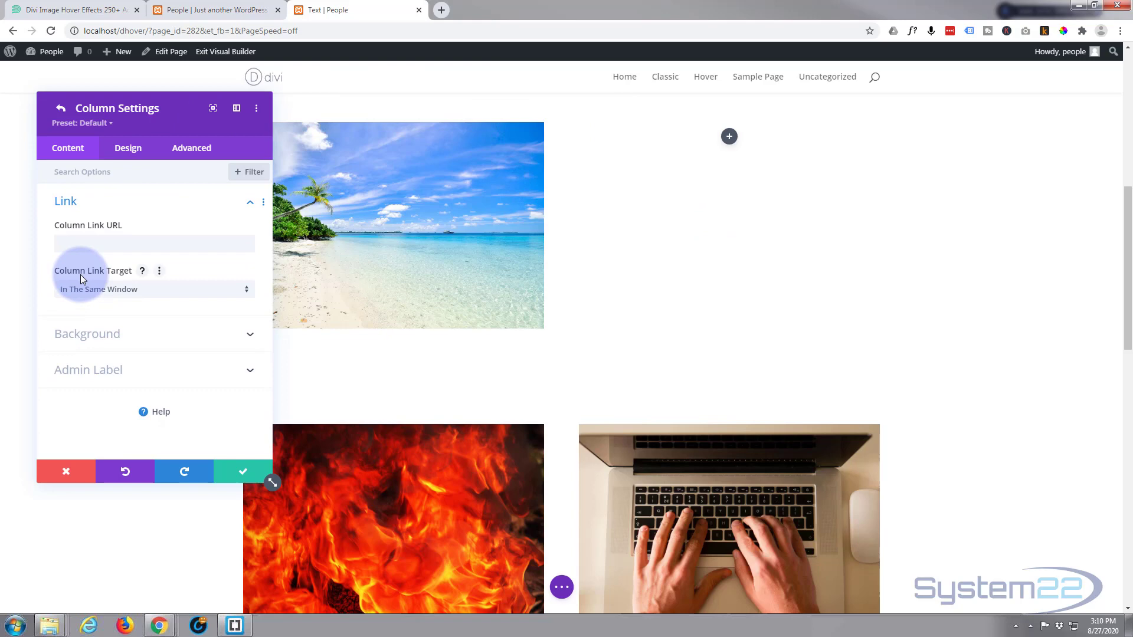
{"action": "left_click", "coordinate": [138, 335]}
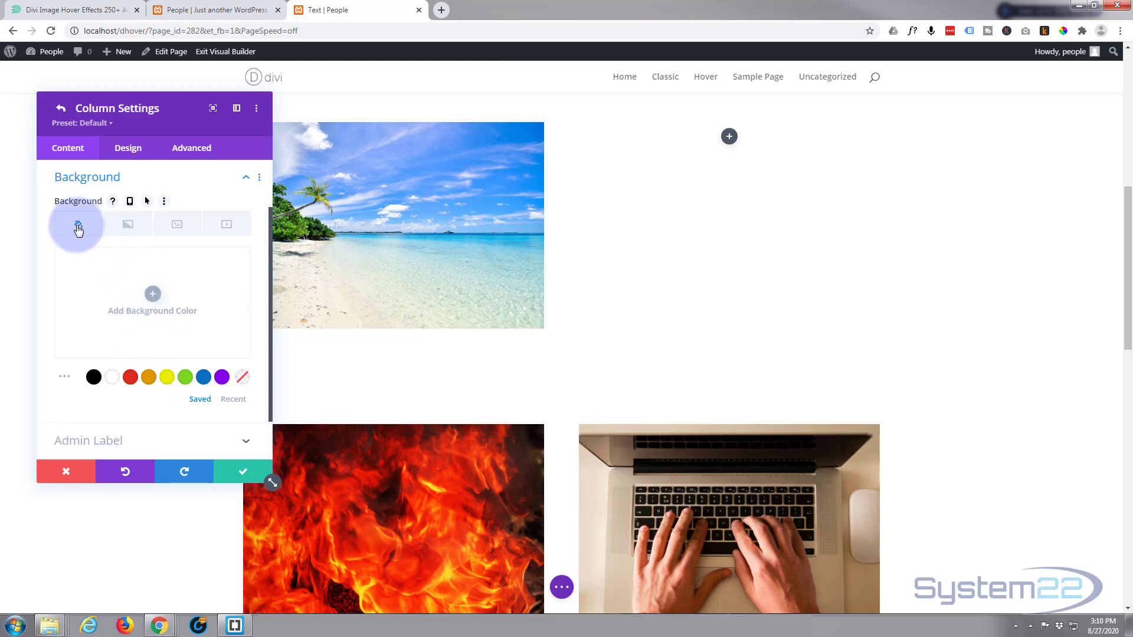
Pick the beach photo from the Media Library as the column's background image
{"action": "left_click", "coordinate": [177, 227]}
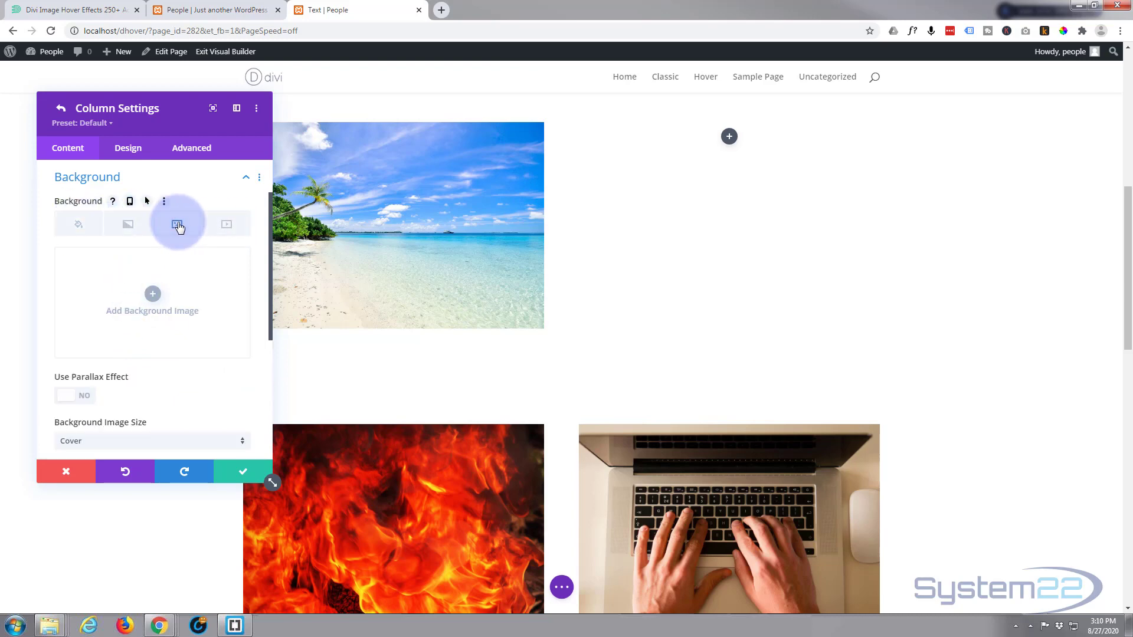
{"action": "left_click", "coordinate": [153, 296]}
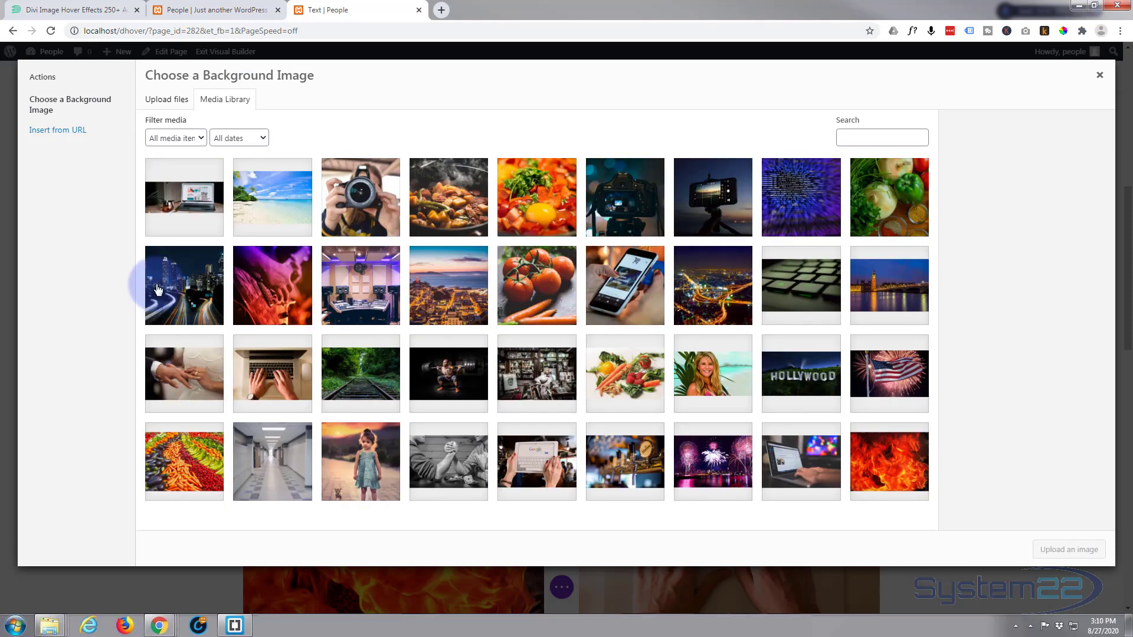
{"action": "left_click", "coordinate": [278, 207]}
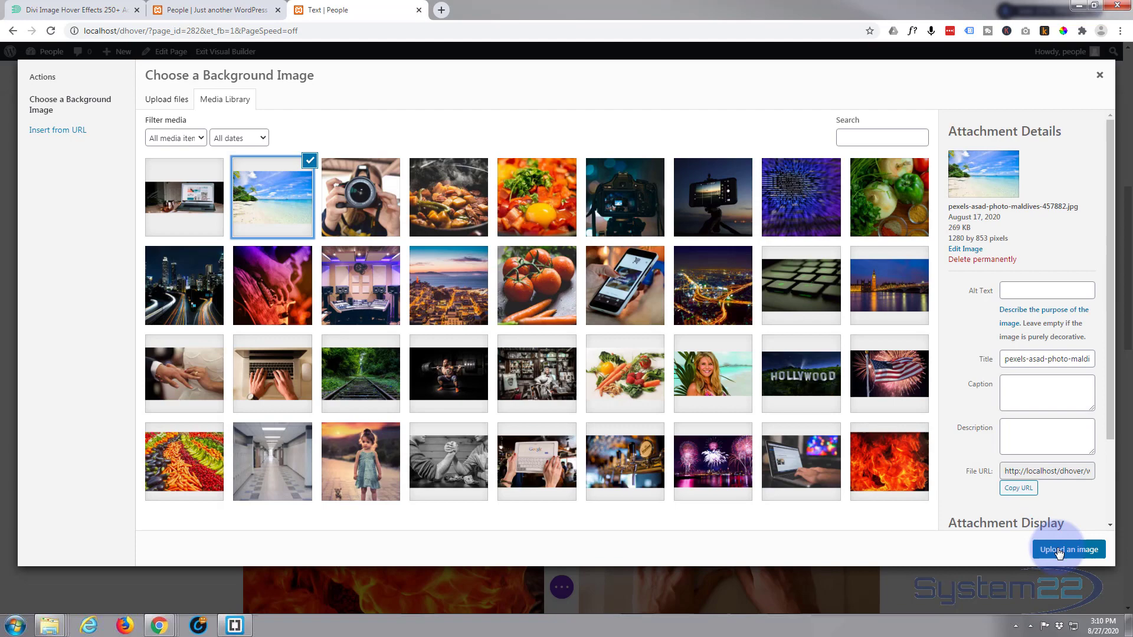
{"action": "left_click", "coordinate": [1061, 555]}
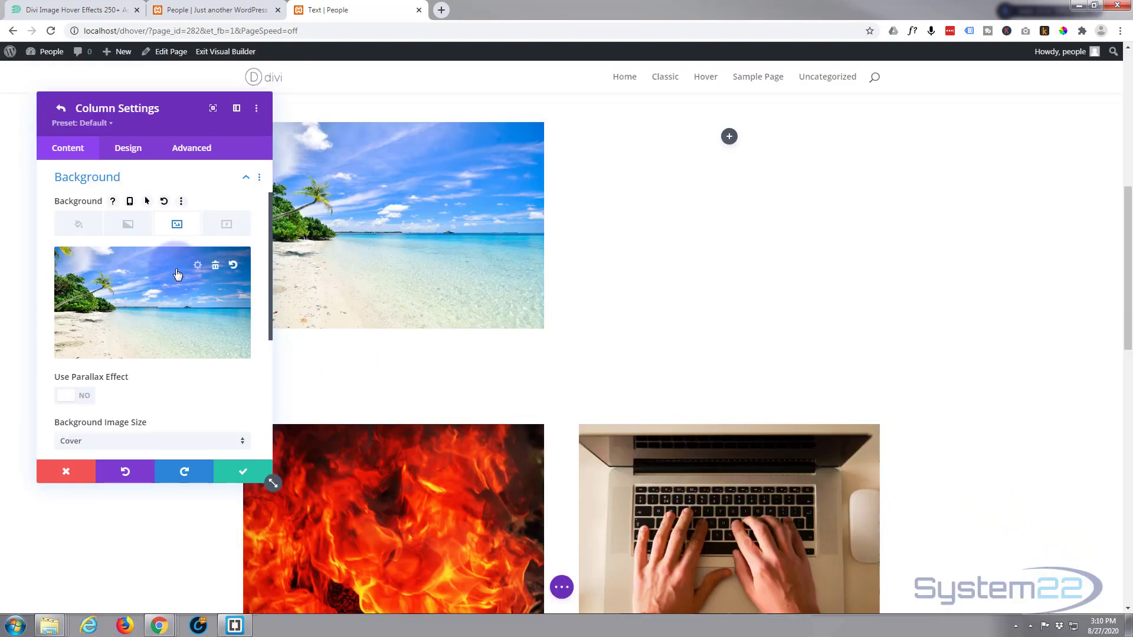
{"action": "mouse_move", "coordinate": [133, 382]}
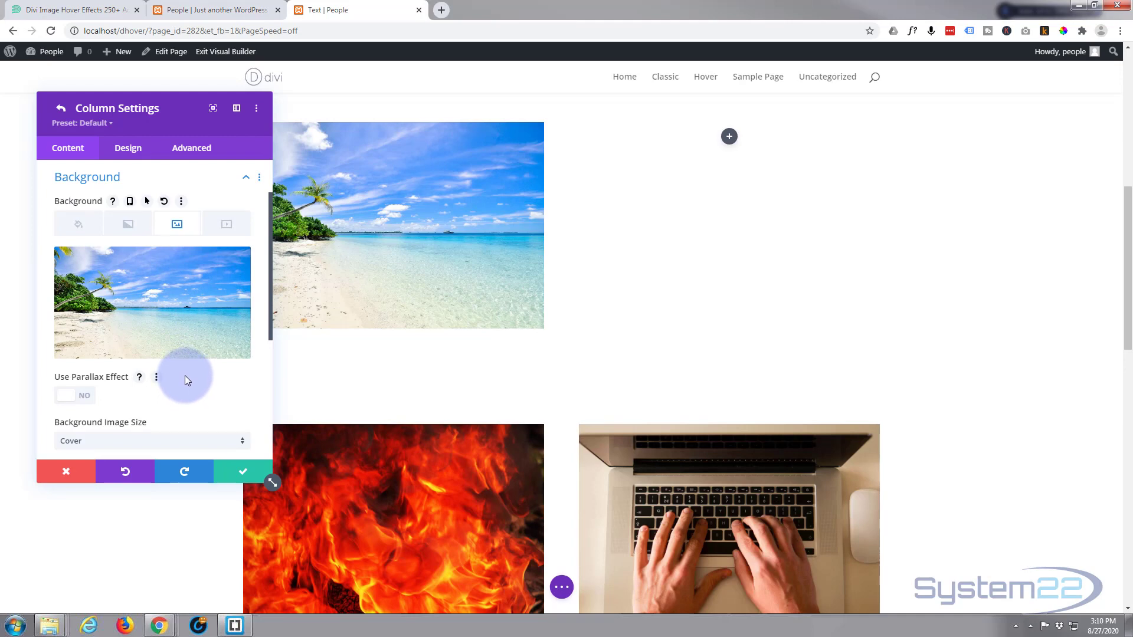
Enter height:350px; in the column's Advanced > Custom CSS Main Element box
{"action": "left_click", "coordinate": [197, 154]}
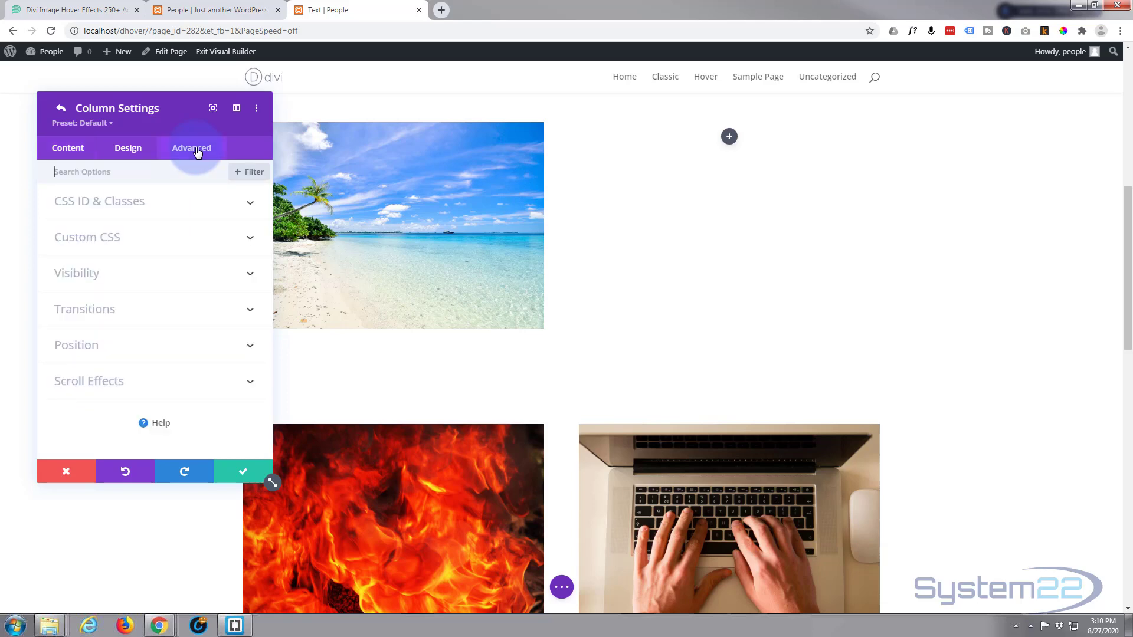
{"action": "left_click", "coordinate": [152, 243]}
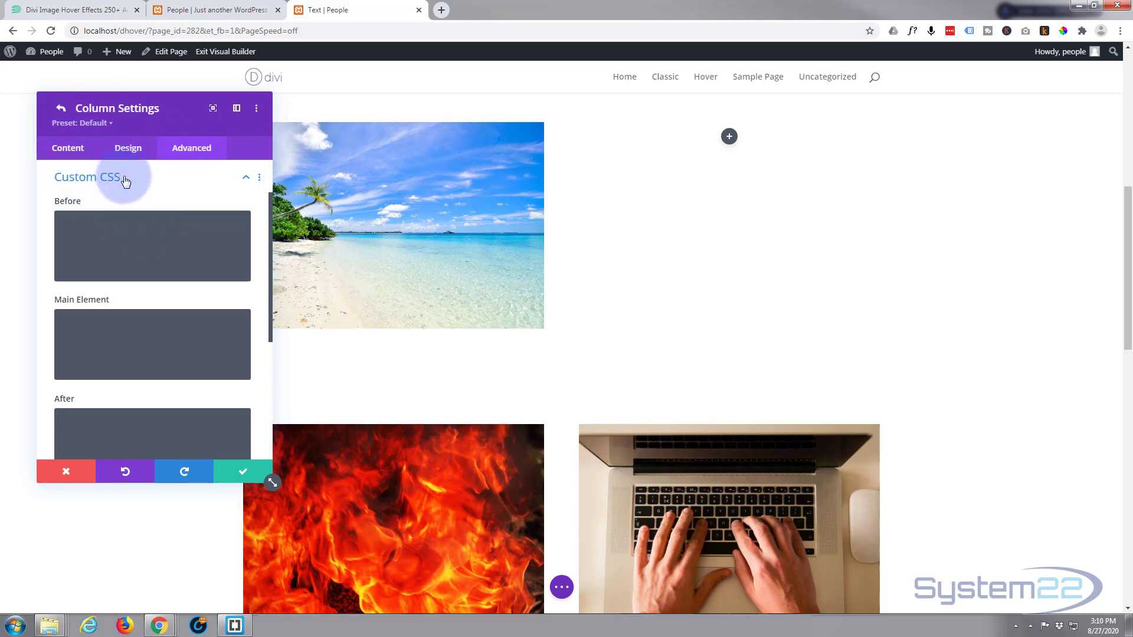
{"action": "scroll", "coordinate": [178, 196], "scroll_direction": "up", "scroll_amount": 1}
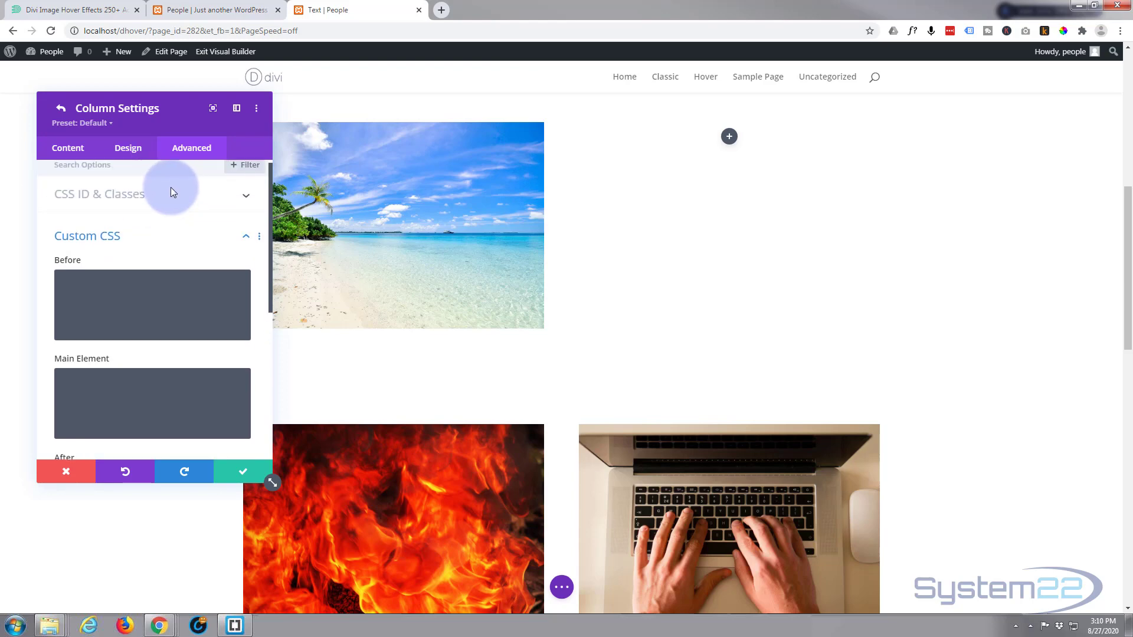
{"action": "scroll", "coordinate": [170, 190], "scroll_direction": "up", "scroll_amount": 1}
{"action": "scroll", "coordinate": [154, 213], "scroll_direction": "down", "scroll_amount": 1}
{"action": "scroll", "coordinate": [154, 212], "scroll_direction": "down", "scroll_amount": 1}
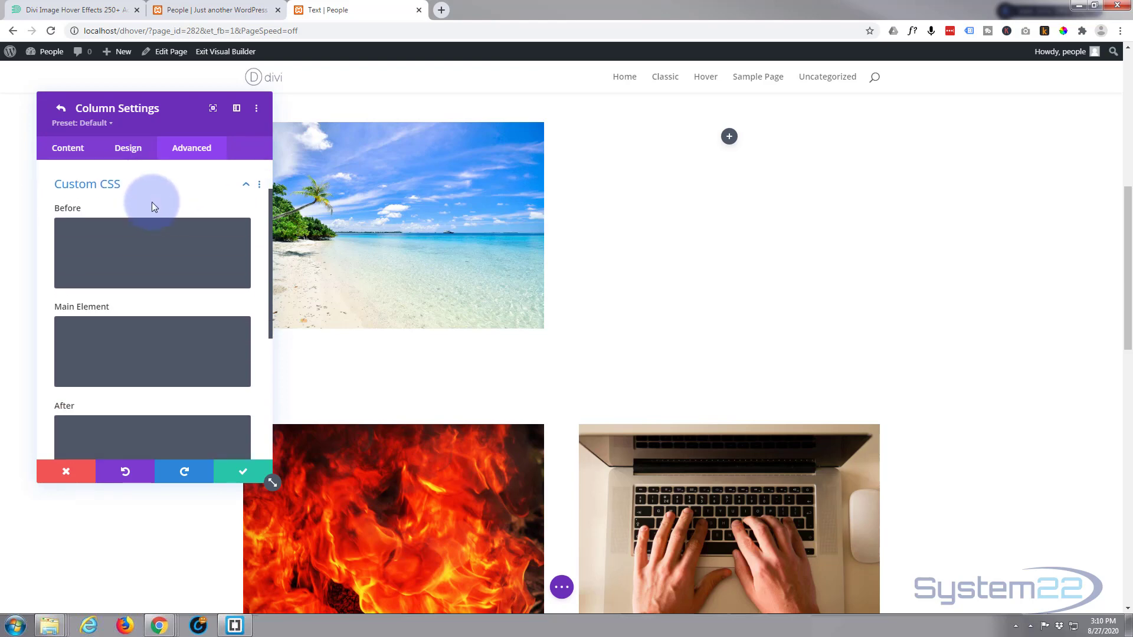
{"action": "scroll", "coordinate": [151, 202], "scroll_direction": "down", "scroll_amount": 1}
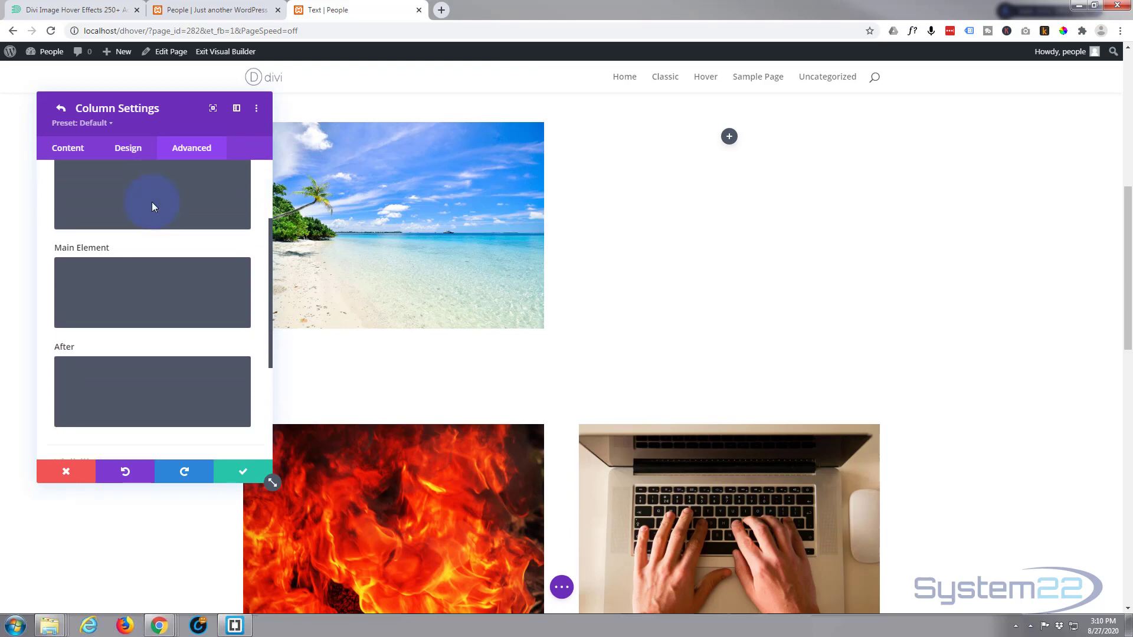
{"action": "left_click", "coordinate": [82, 271]}
{"action": "type", "text": "height:350px;"}
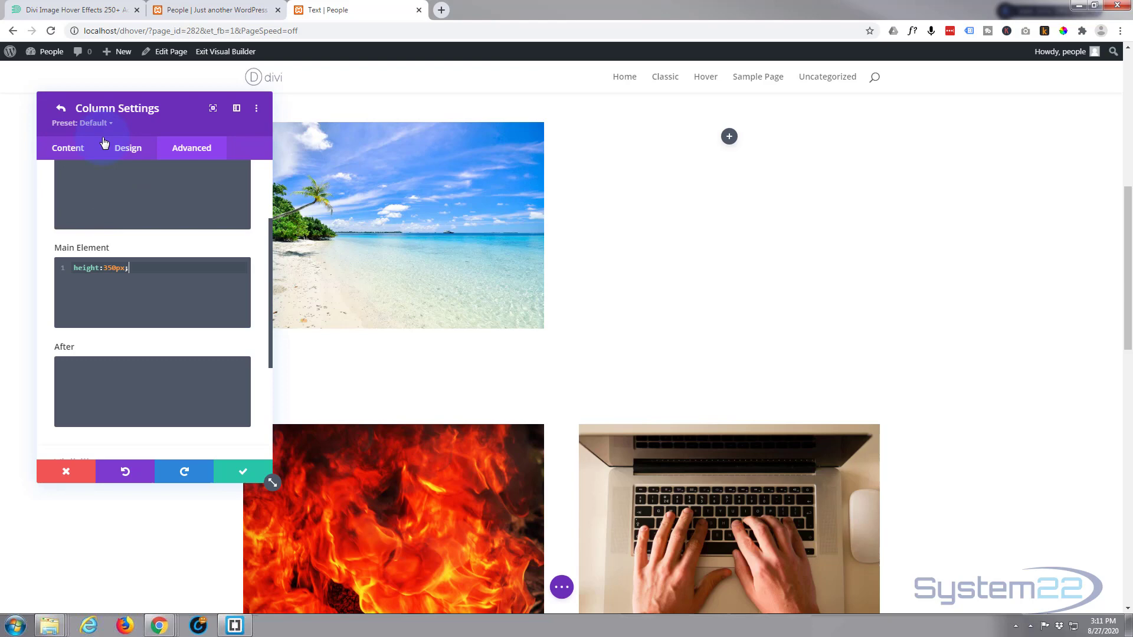
{"action": "scroll", "coordinate": [182, 291], "scroll_direction": "up", "scroll_amount": 2}
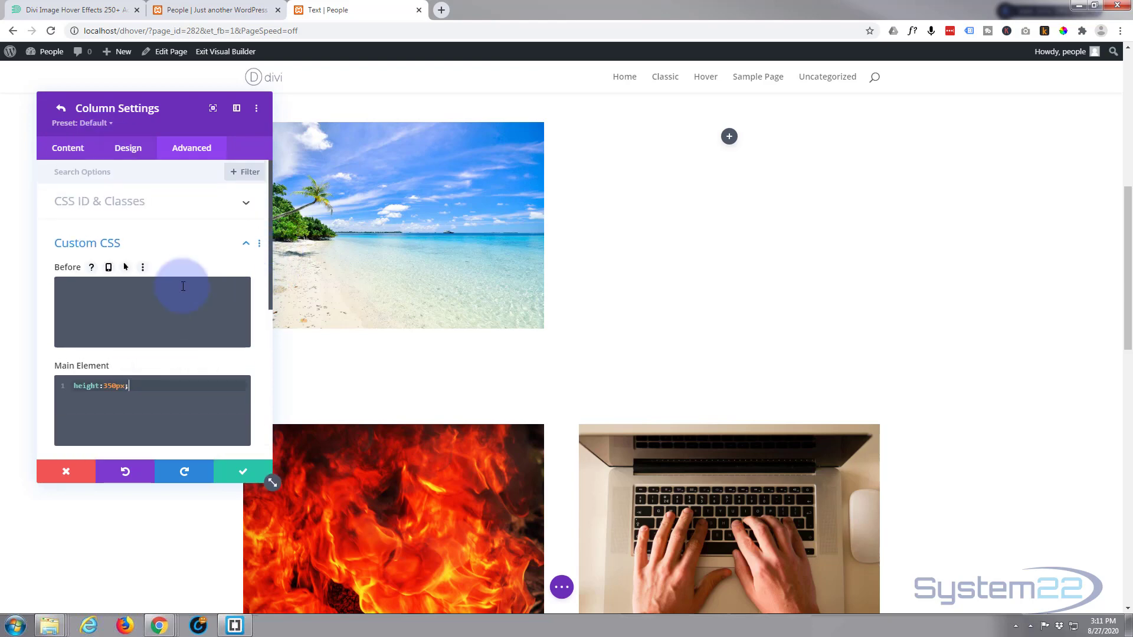
{"action": "scroll", "coordinate": [182, 287], "scroll_direction": "down", "scroll_amount": 1}
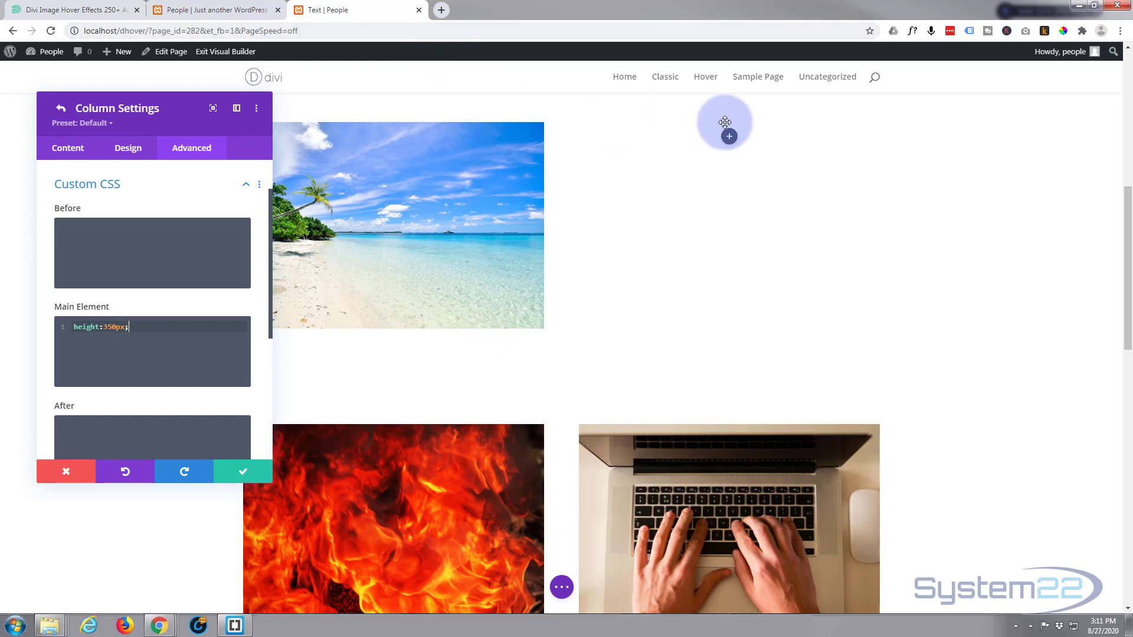
{"action": "mouse_move", "coordinate": [153, 410]}
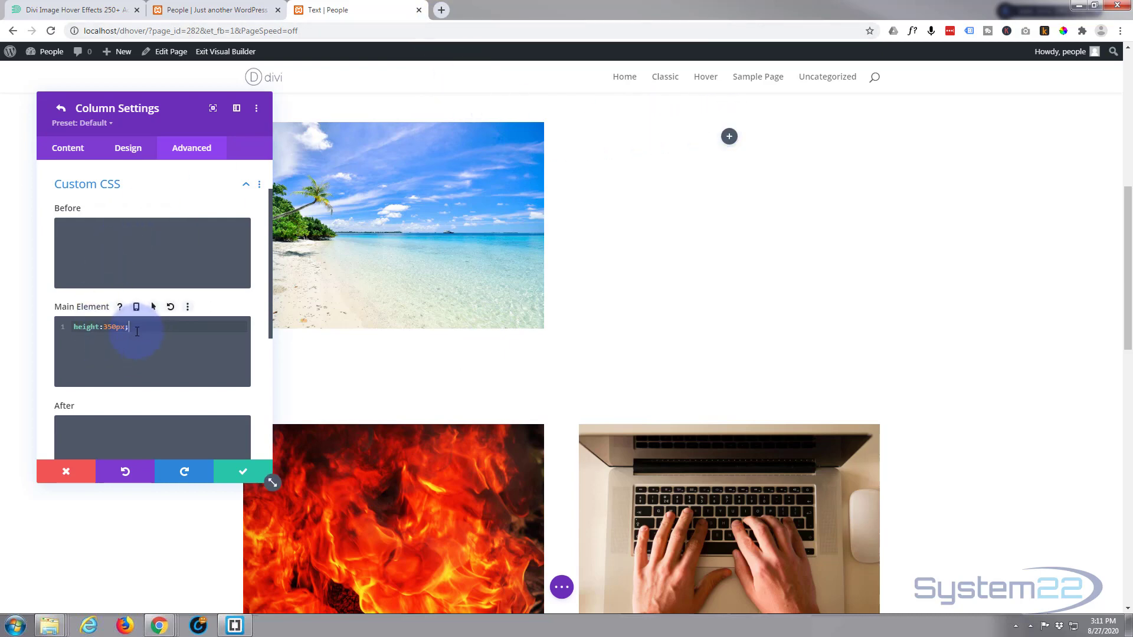
Set Horizontal and Vertical Overflow to Hidden under Visibility, then save the column settings
{"action": "left_click", "coordinate": [166, 190]}
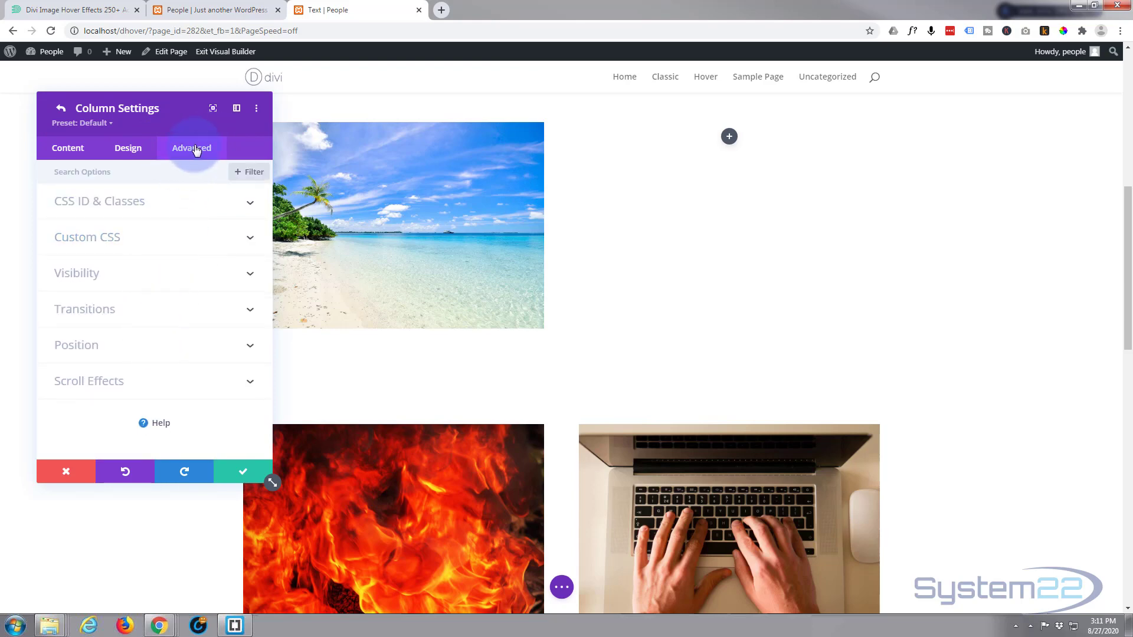
{"action": "left_click", "coordinate": [160, 274]}
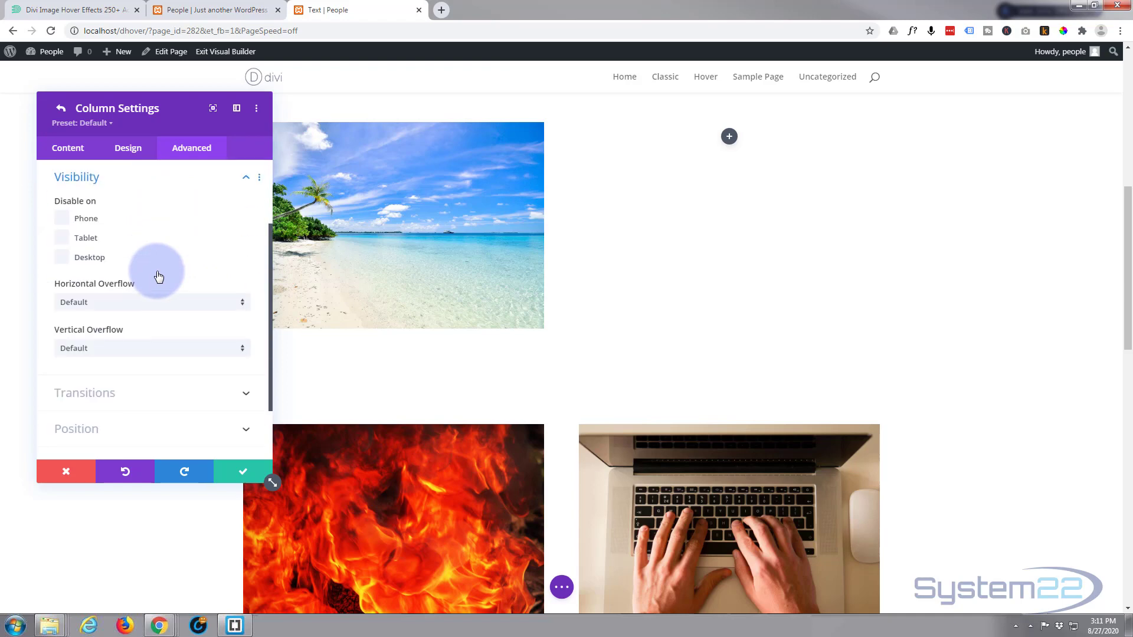
{"action": "scroll", "coordinate": [159, 255], "scroll_direction": "down", "scroll_amount": 1}
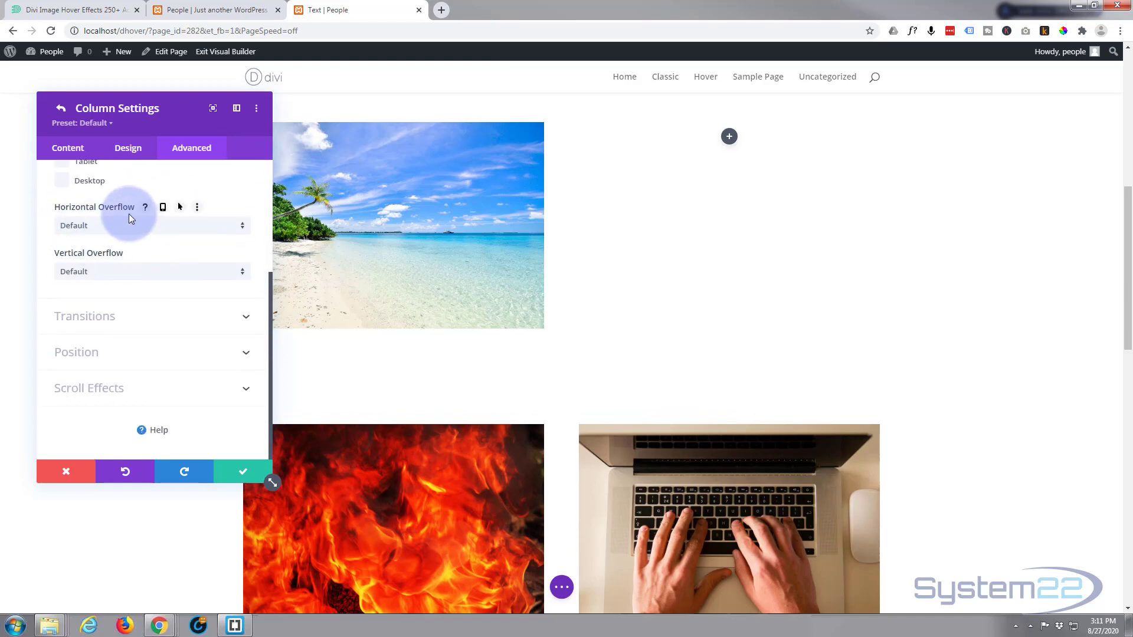
{"action": "left_click", "coordinate": [138, 229]}
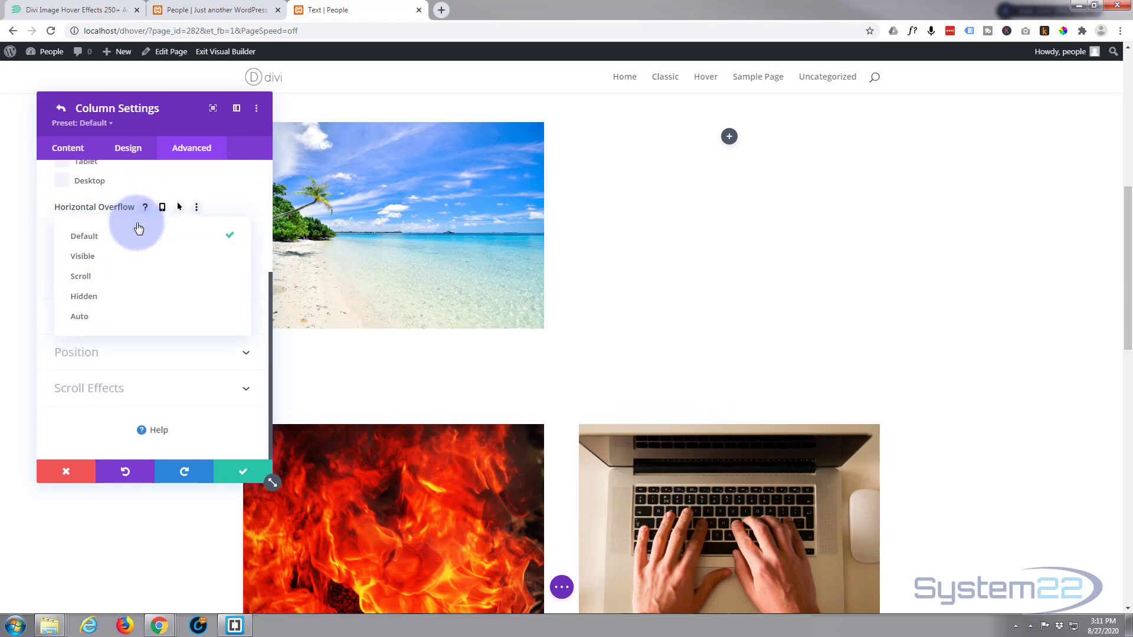
{"action": "left_click", "coordinate": [114, 300]}
{"action": "left_click", "coordinate": [119, 272]}
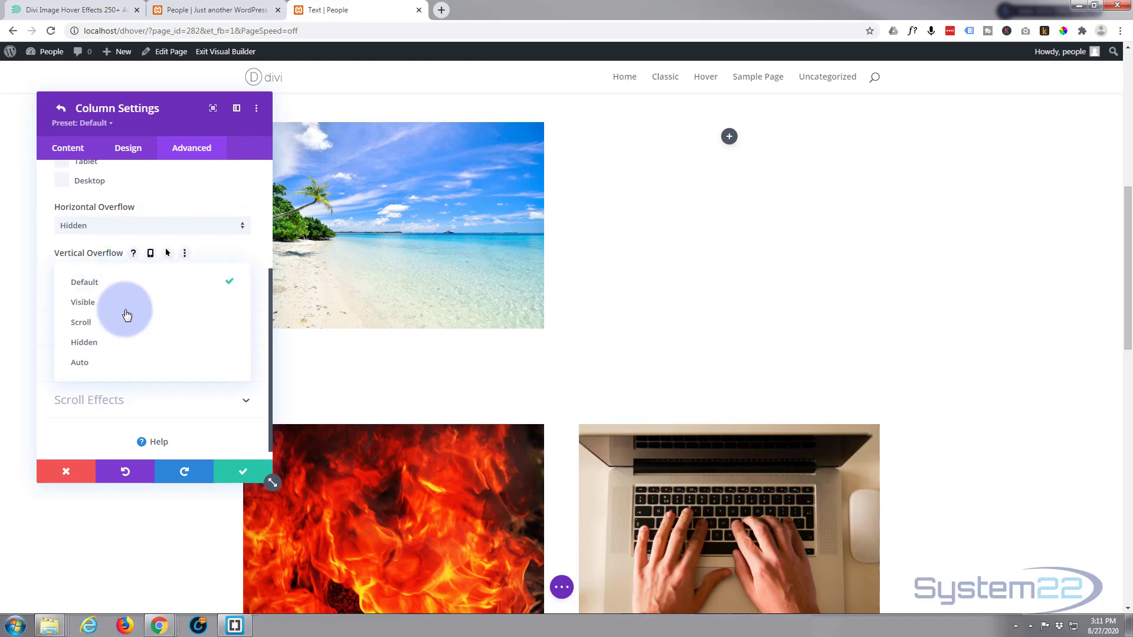
{"action": "left_click", "coordinate": [121, 345]}
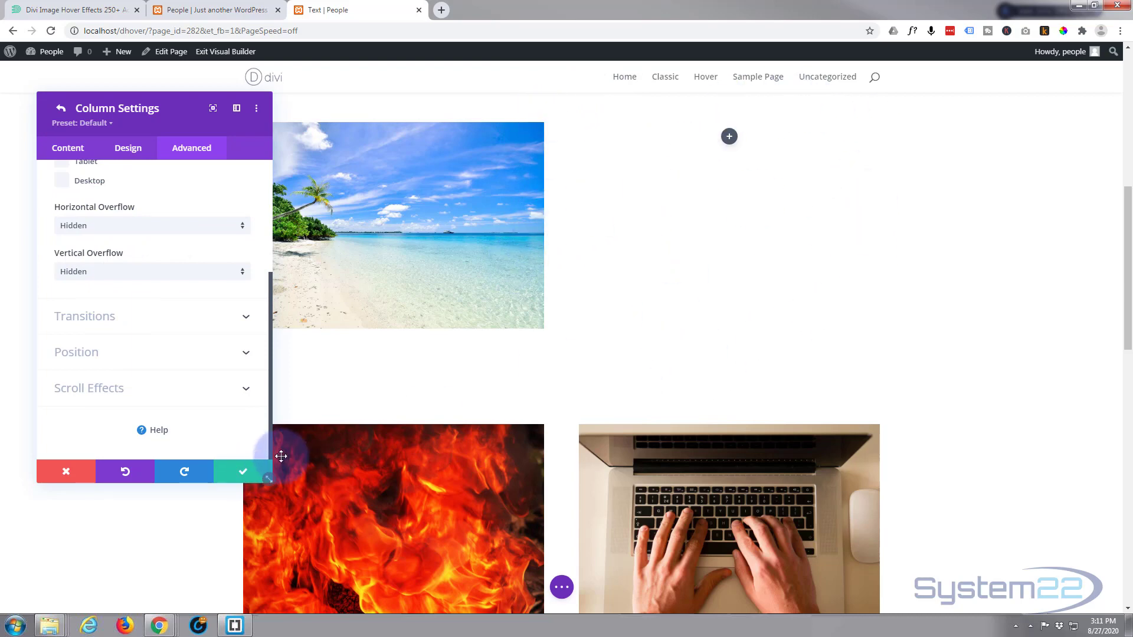
{"action": "left_click", "coordinate": [246, 472]}
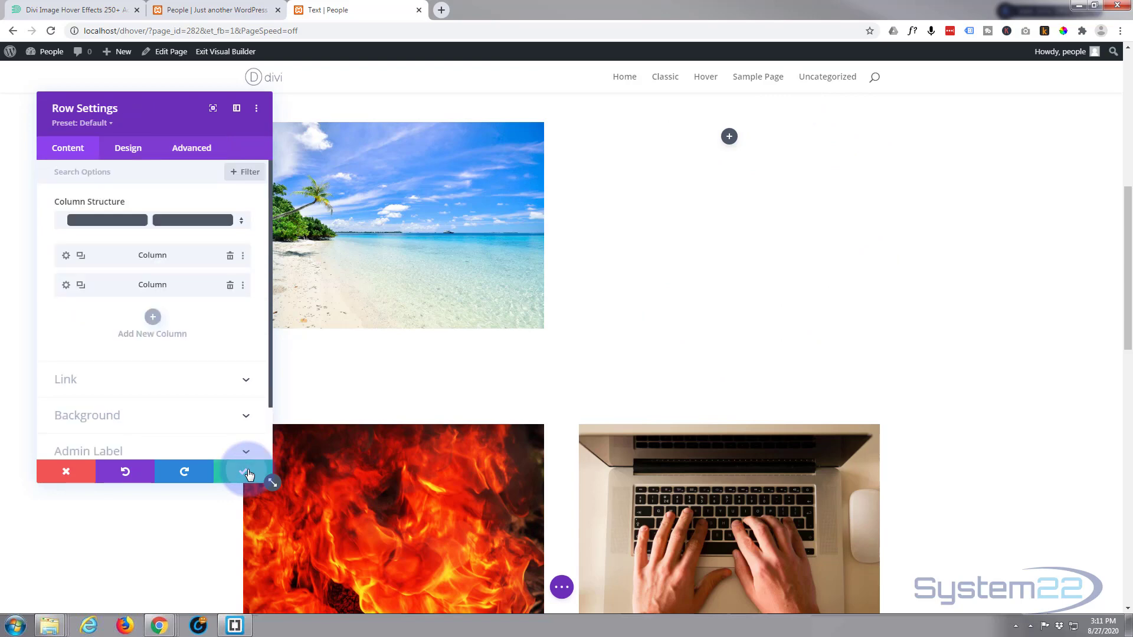
Close Row Settings and insert a Blurb module into the empty column
{"action": "left_click", "coordinate": [248, 474]}
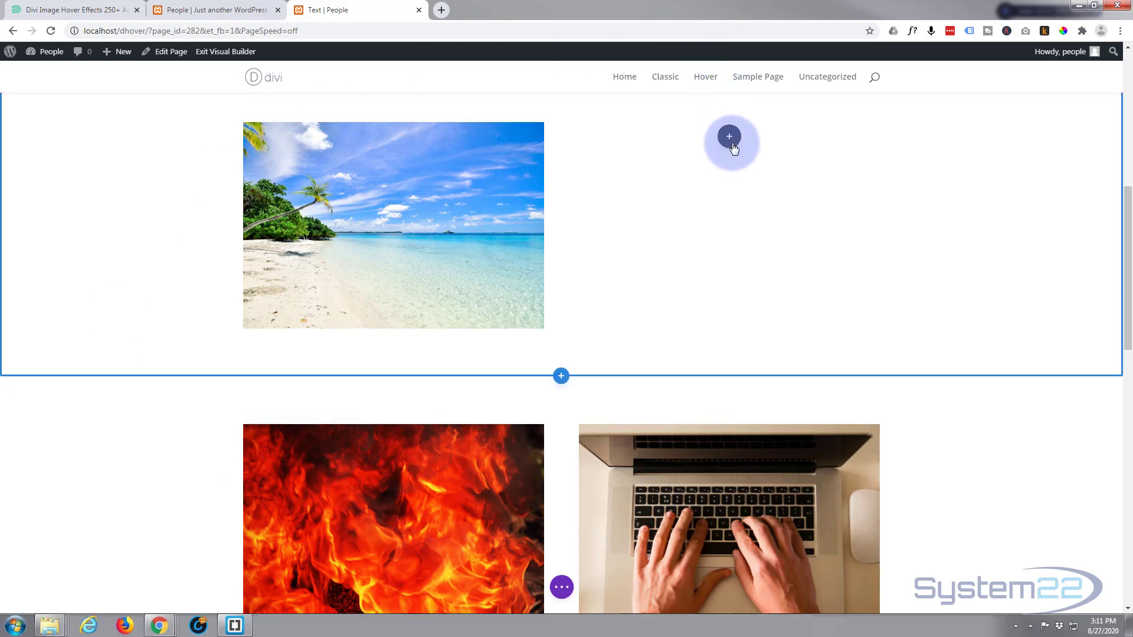
{"action": "left_click", "coordinate": [729, 138]}
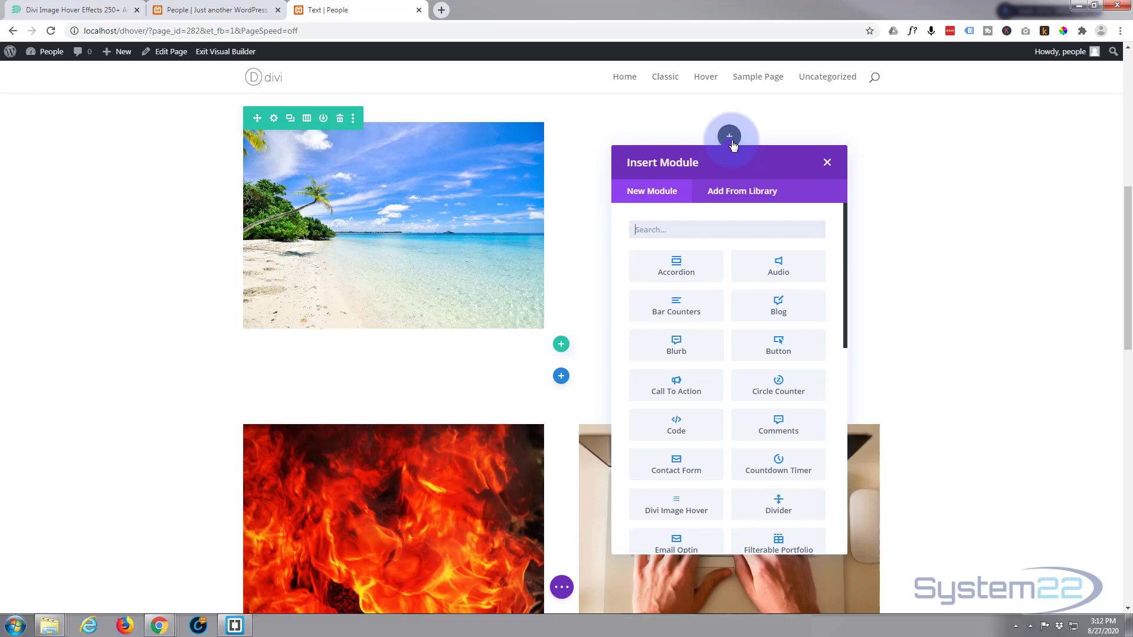
{"action": "left_click", "coordinate": [678, 340]}
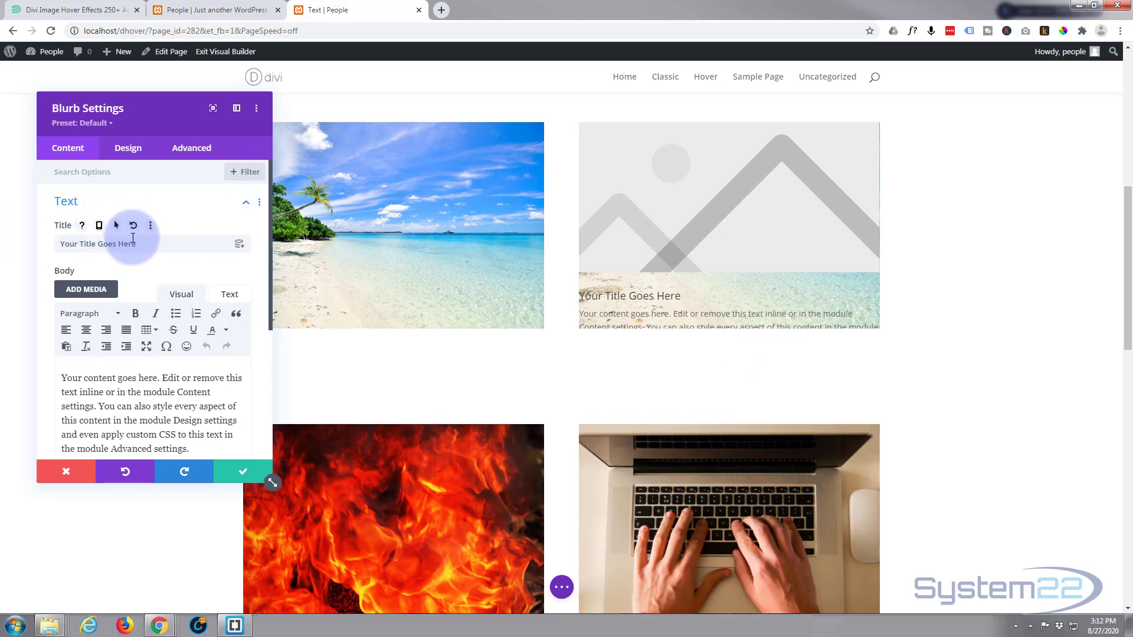
{"action": "mouse_move", "coordinate": [133, 230]}
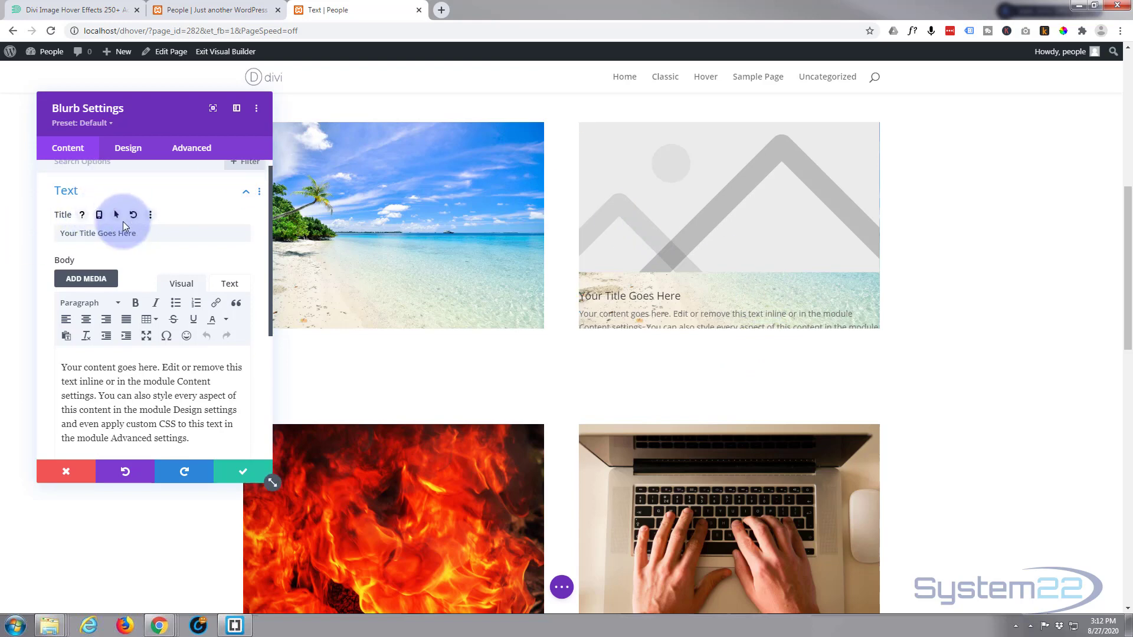
{"action": "scroll", "coordinate": [123, 227], "scroll_direction": "down", "scroll_amount": 2}
{"action": "scroll", "coordinate": [123, 226], "scroll_direction": "down", "scroll_amount": 2}
{"action": "scroll", "coordinate": [125, 229], "scroll_direction": "down", "scroll_amount": 1}
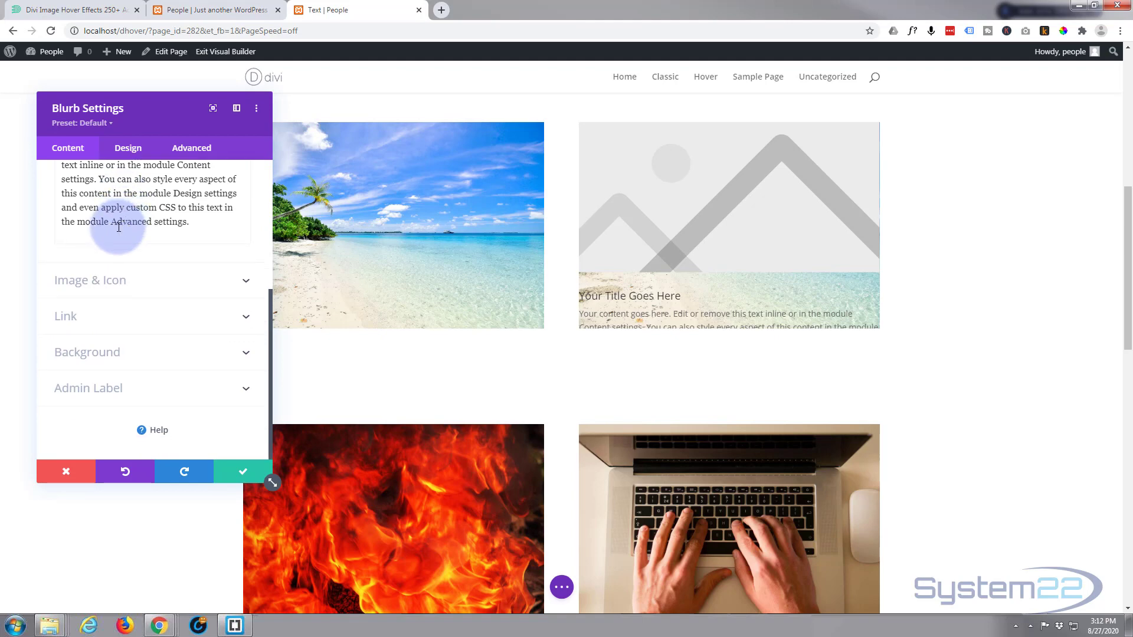
Turn on Use Icon under Image & Icon and choose the upward chevron icon
{"action": "left_click", "coordinate": [129, 282]}
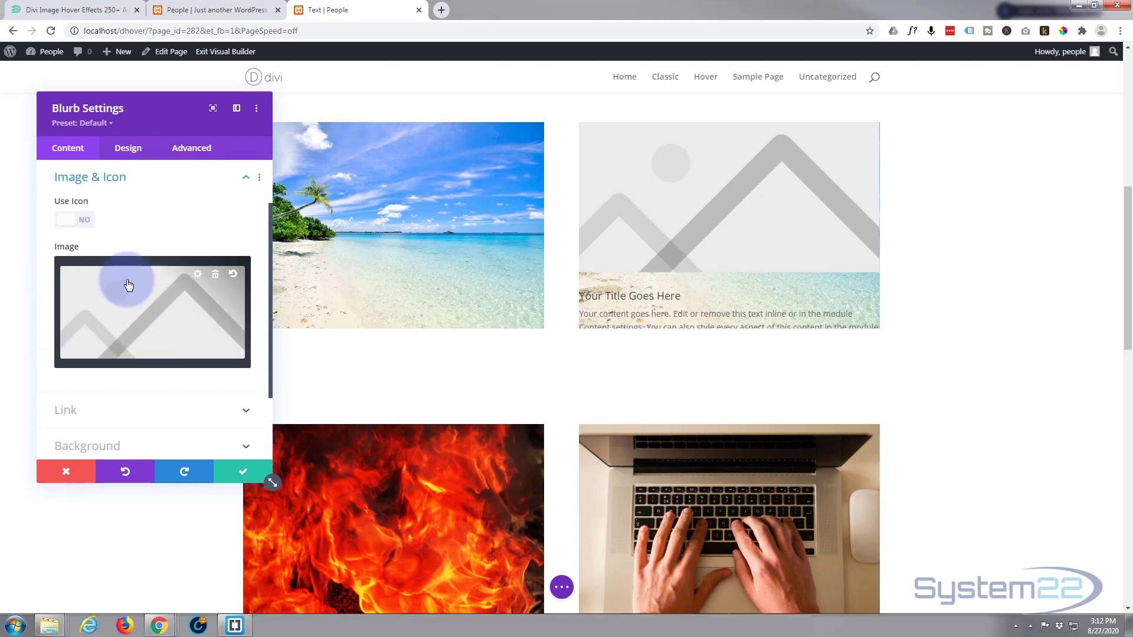
{"action": "left_click", "coordinate": [87, 220]}
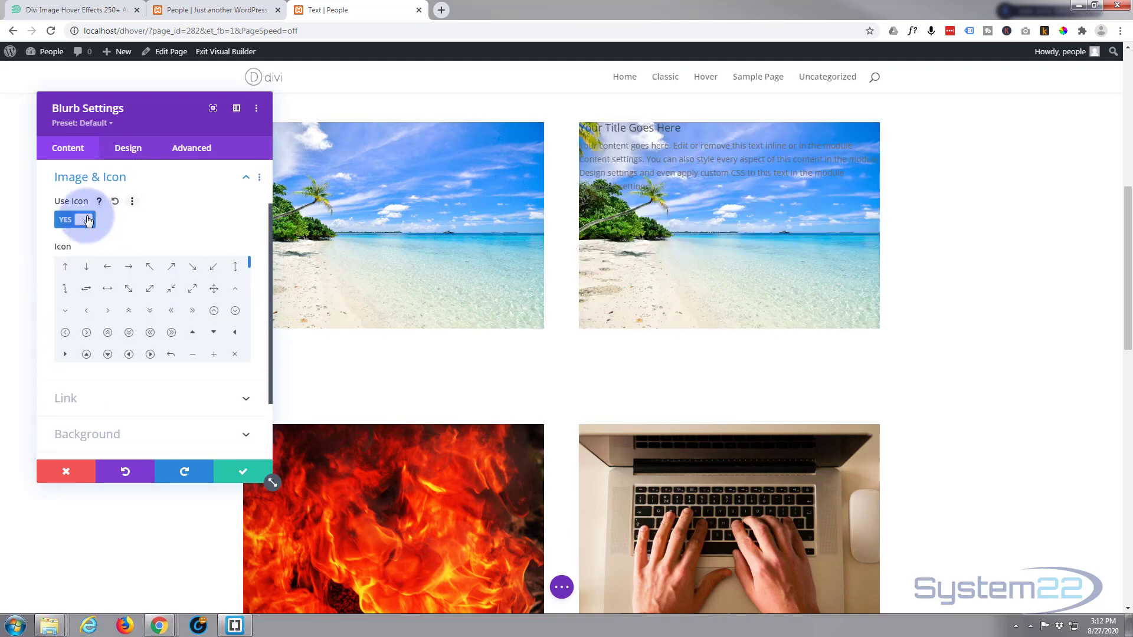
{"action": "scroll", "coordinate": [122, 293], "scroll_direction": "down", "scroll_amount": 2}
{"action": "scroll", "coordinate": [122, 293], "scroll_direction": "down", "scroll_amount": 1}
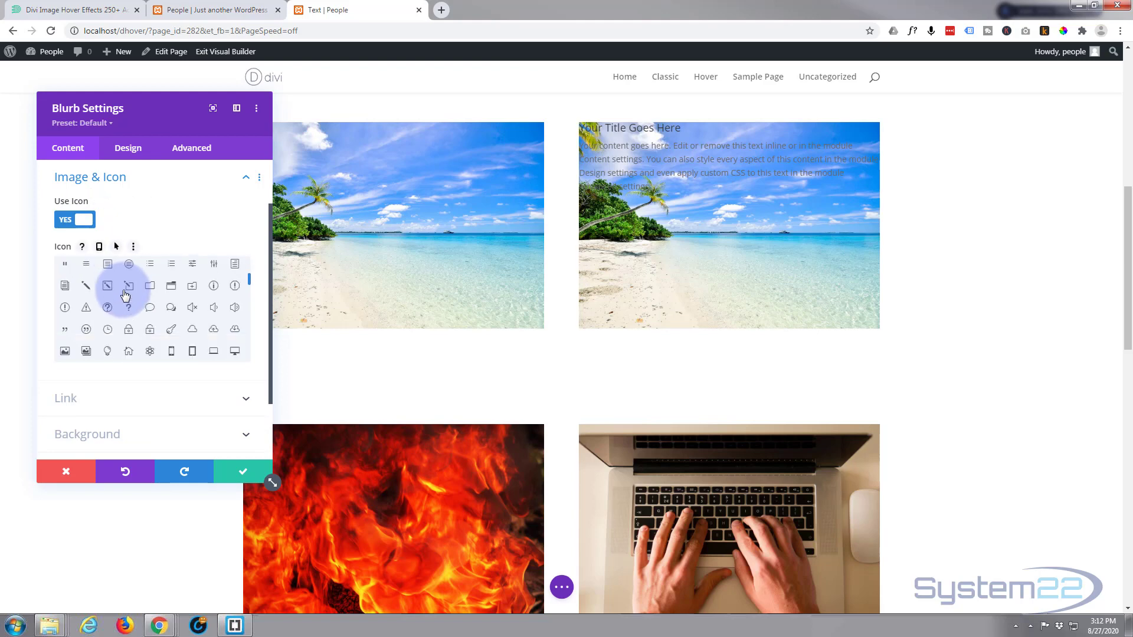
{"action": "scroll", "coordinate": [124, 294], "scroll_direction": "down", "scroll_amount": 1}
{"action": "scroll", "coordinate": [125, 296], "scroll_direction": "down", "scroll_amount": 1}
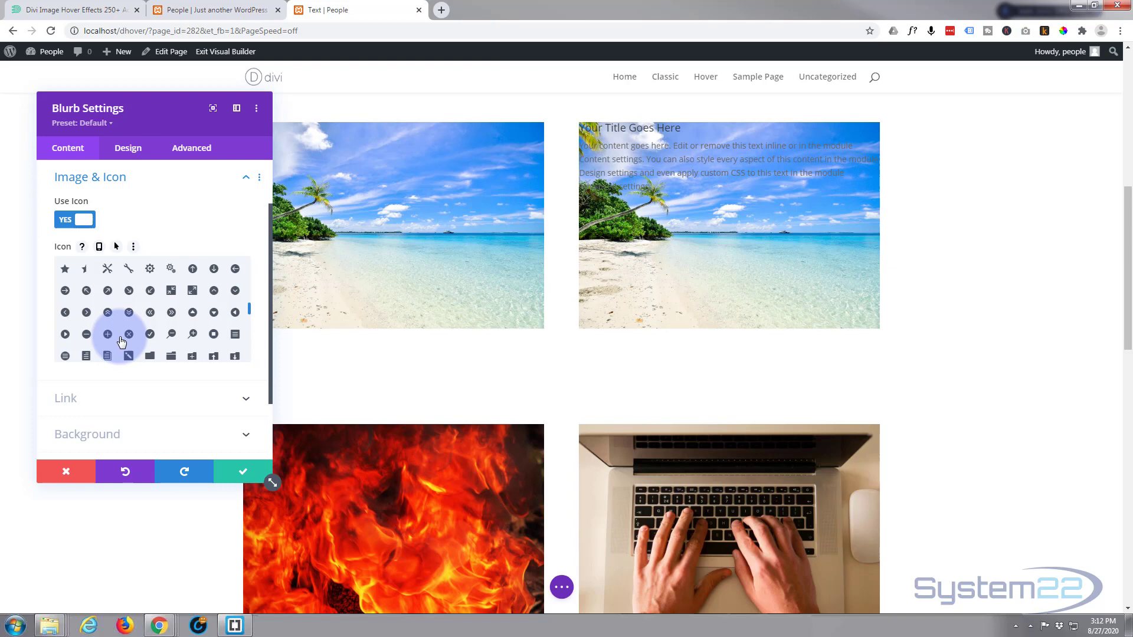
{"action": "left_click", "coordinate": [108, 314]}
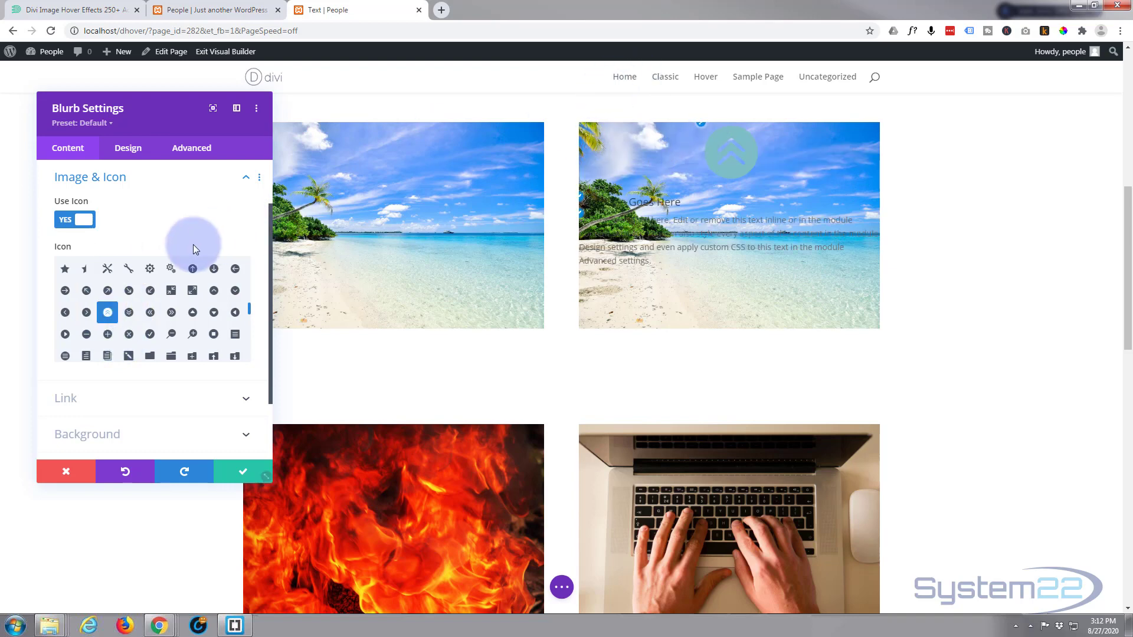
{"action": "scroll", "coordinate": [176, 270], "scroll_direction": "down", "scroll_amount": 1}
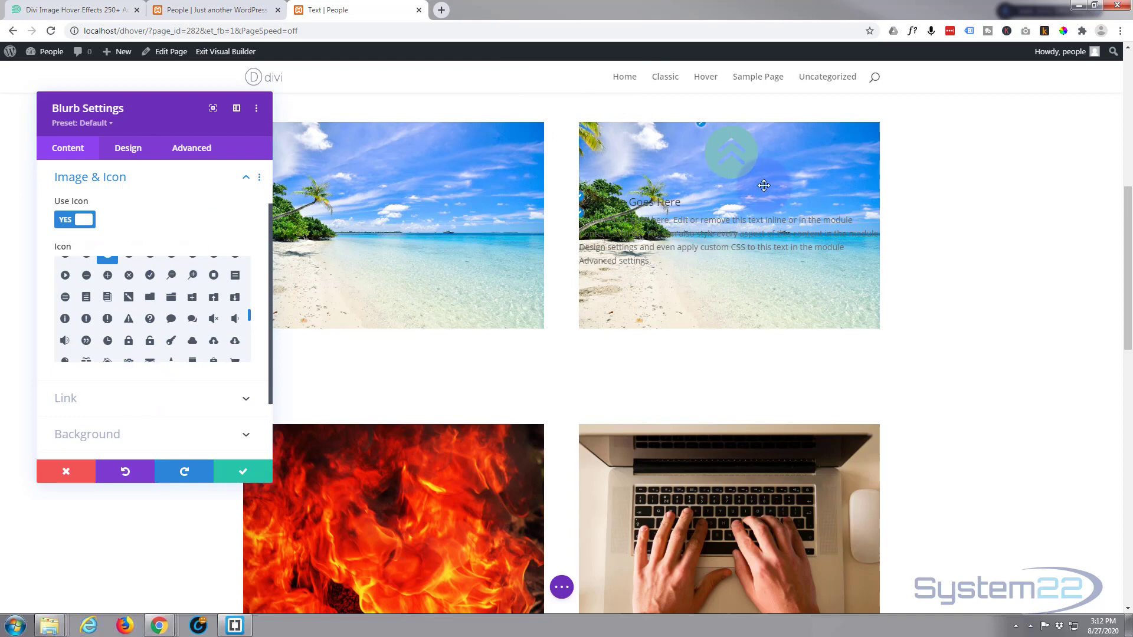
Set the Title Link and Module Link URLs to #, with the target In The Same Window
{"action": "left_click", "coordinate": [156, 401]}
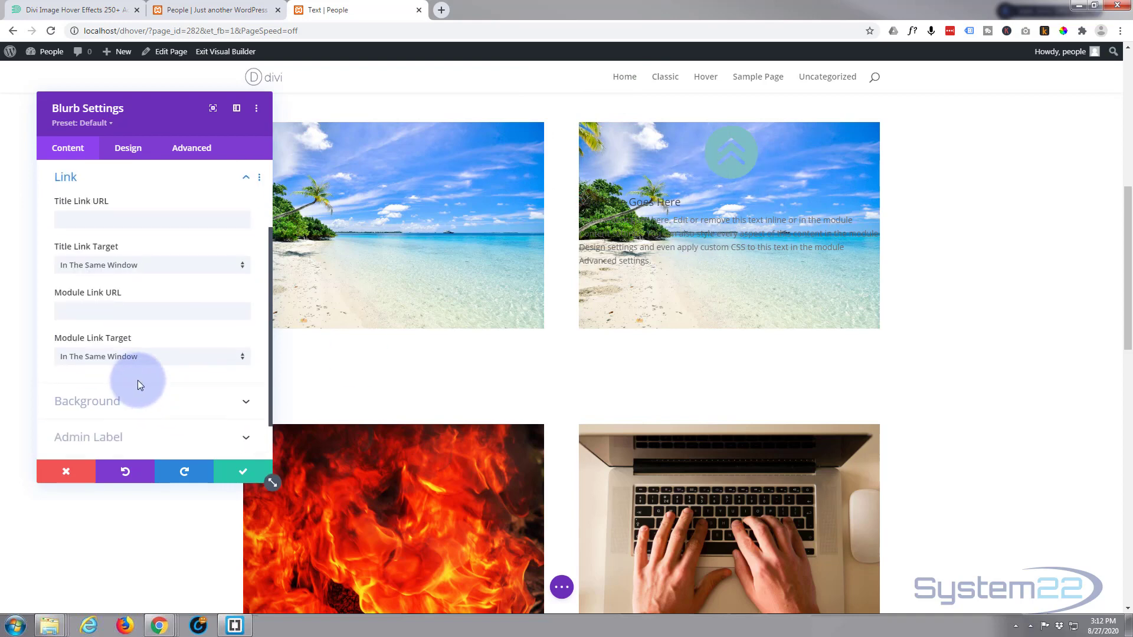
{"action": "mouse_move", "coordinate": [142, 219]}
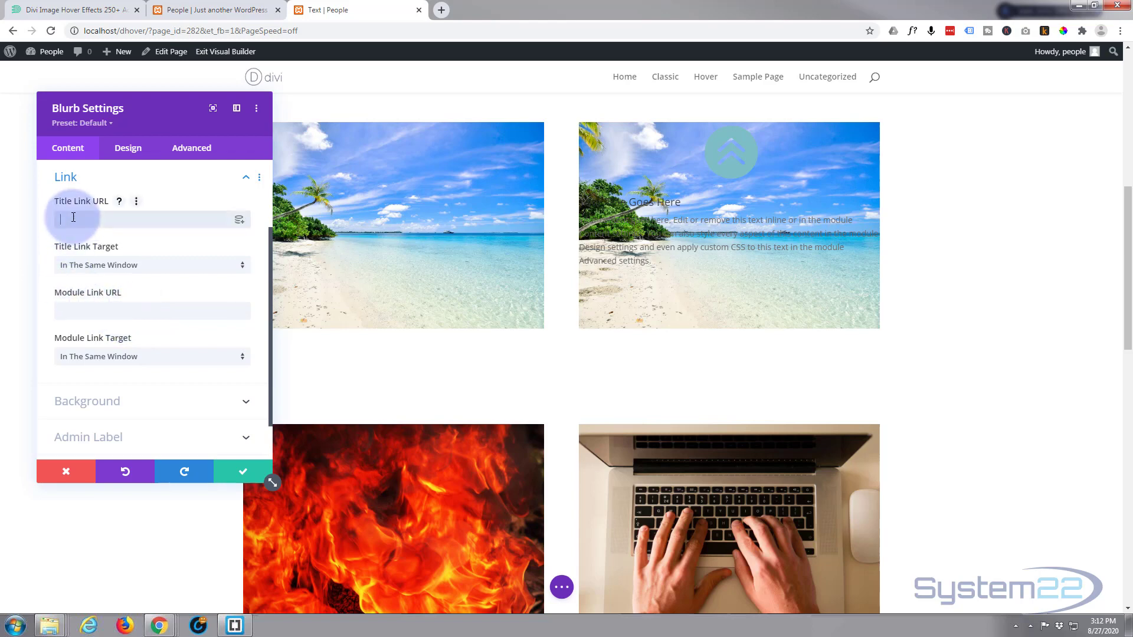
{"action": "type", "text": "#"}
{"action": "left_click", "coordinate": [90, 309]}
{"action": "type", "text": "#"}
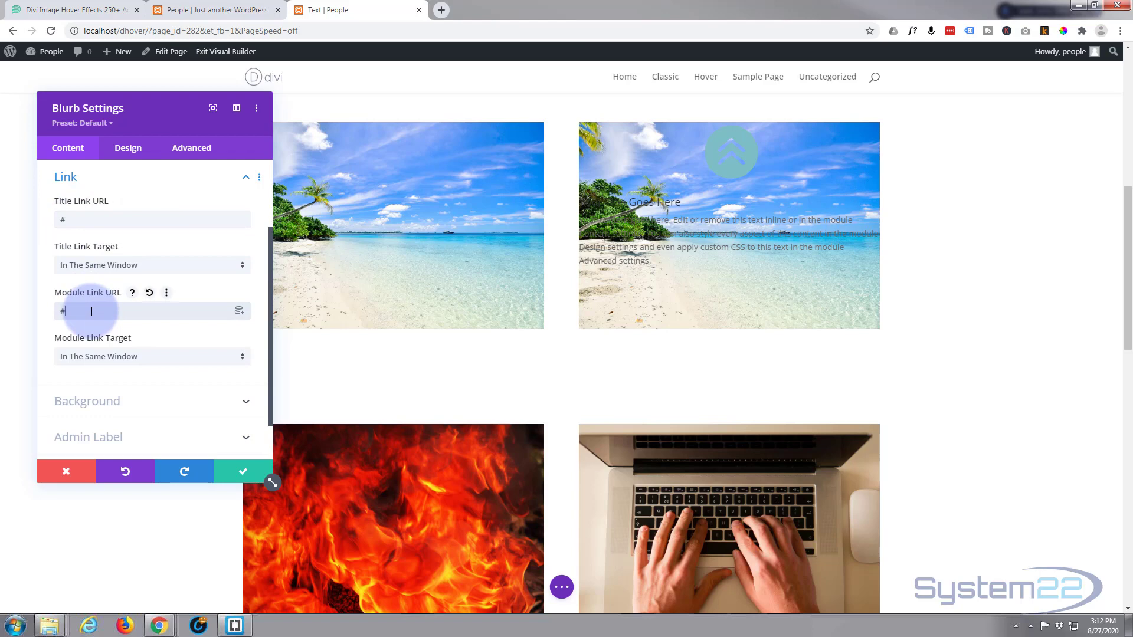
{"action": "left_click", "coordinate": [164, 363]}
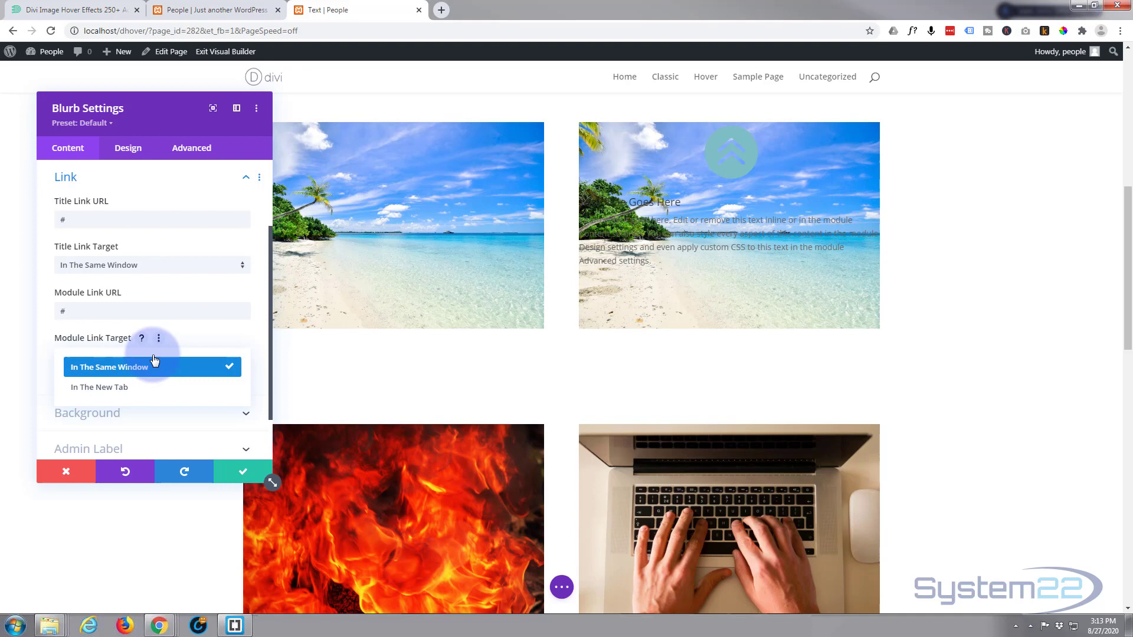
{"action": "left_click", "coordinate": [150, 365]}
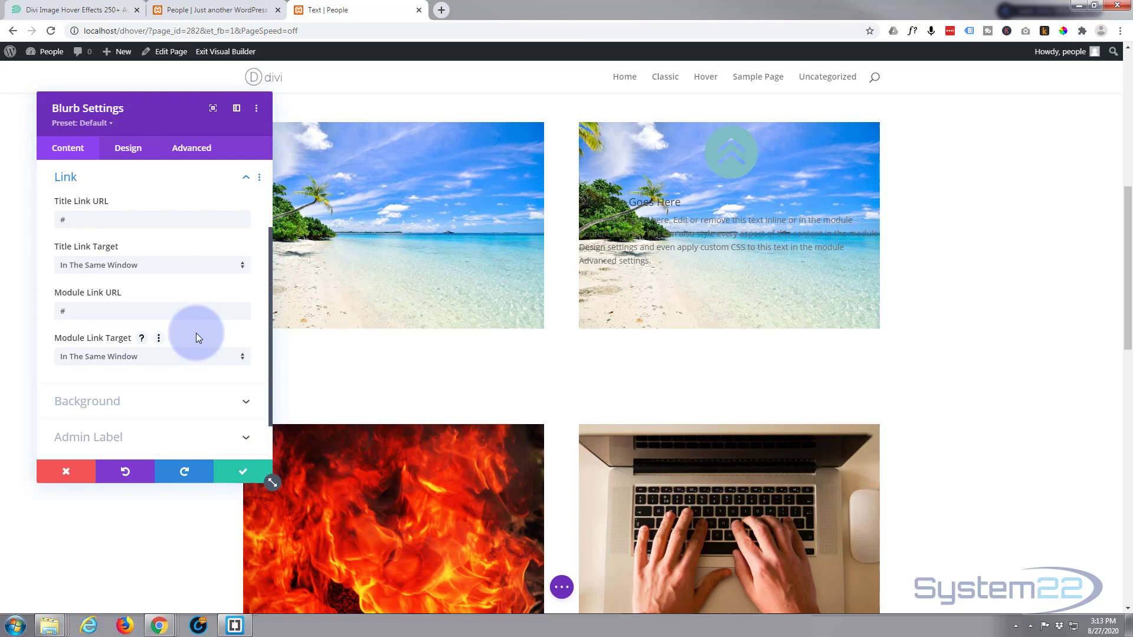
Enable hover background options and set the hover colour to blue at about 0.66 opacity
{"action": "left_click", "coordinate": [93, 405]}
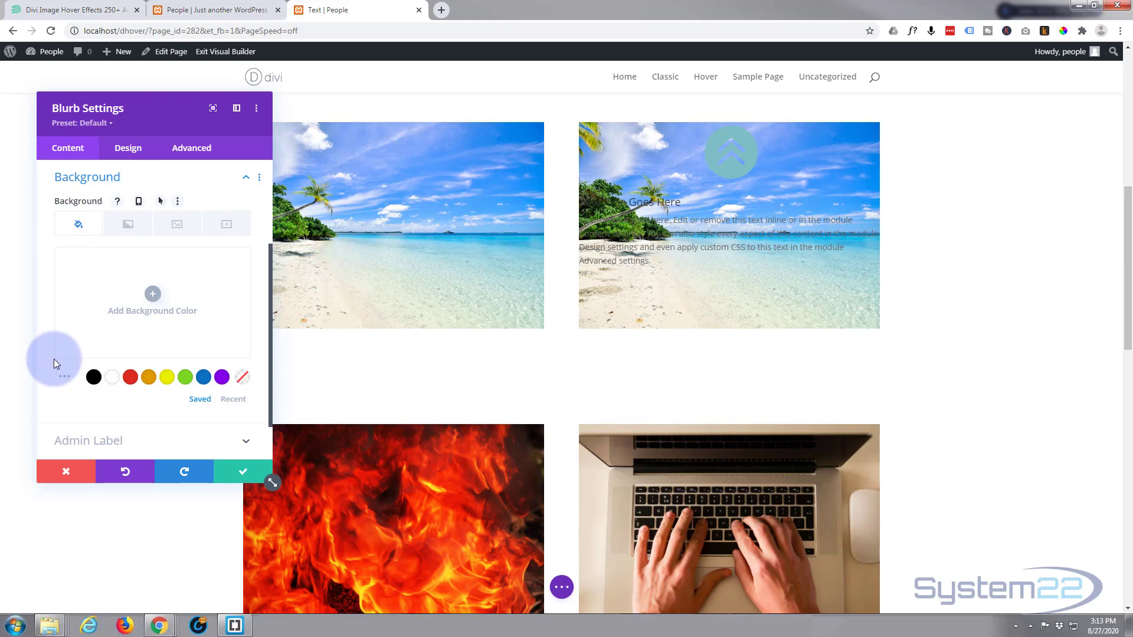
{"action": "left_click", "coordinate": [147, 201]}
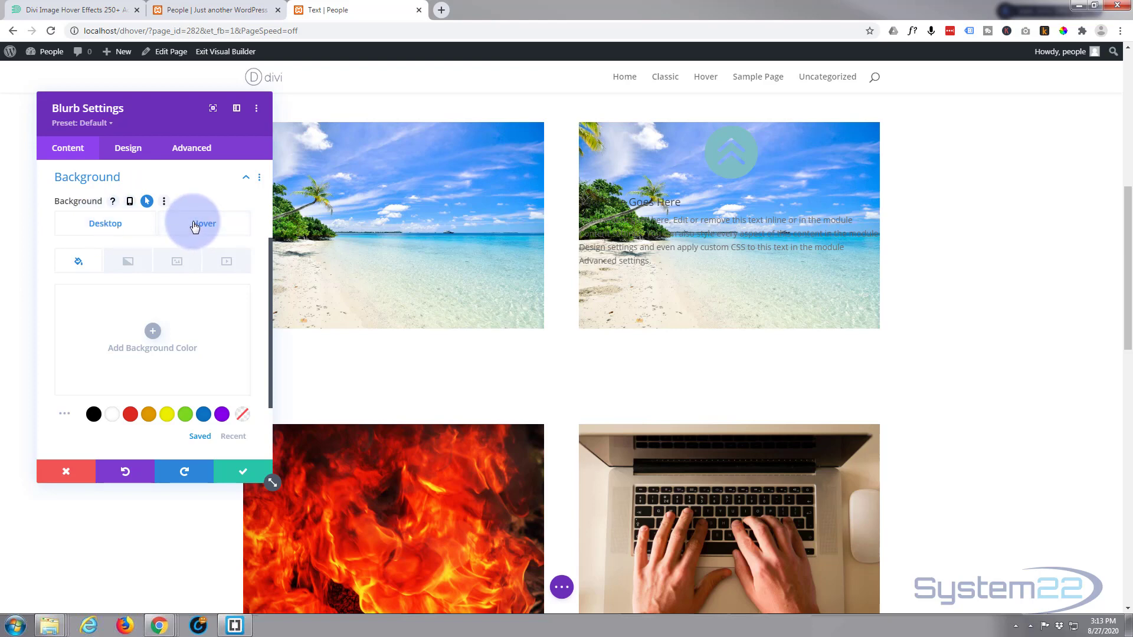
{"action": "left_click", "coordinate": [108, 224]}
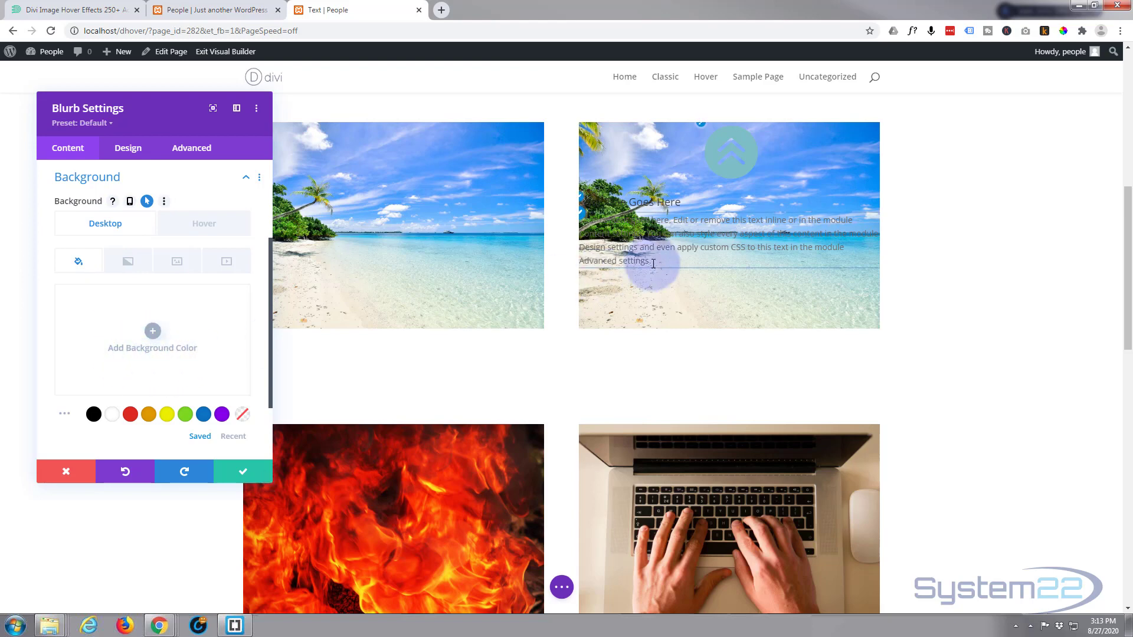
{"action": "left_click", "coordinate": [206, 225]}
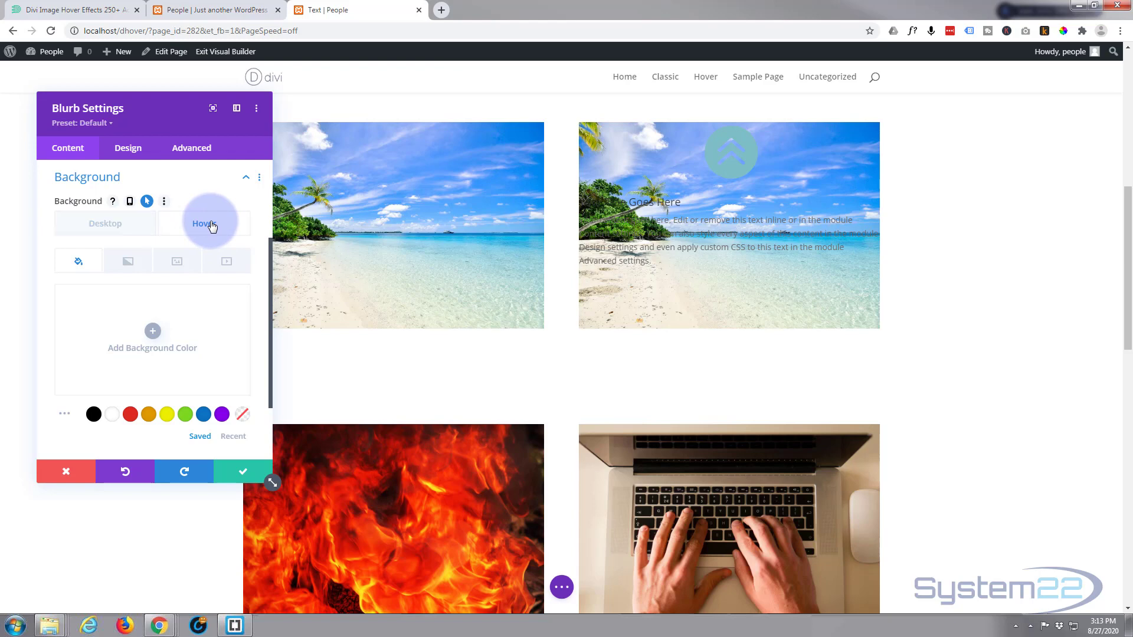
{"action": "left_click", "coordinate": [204, 415]}
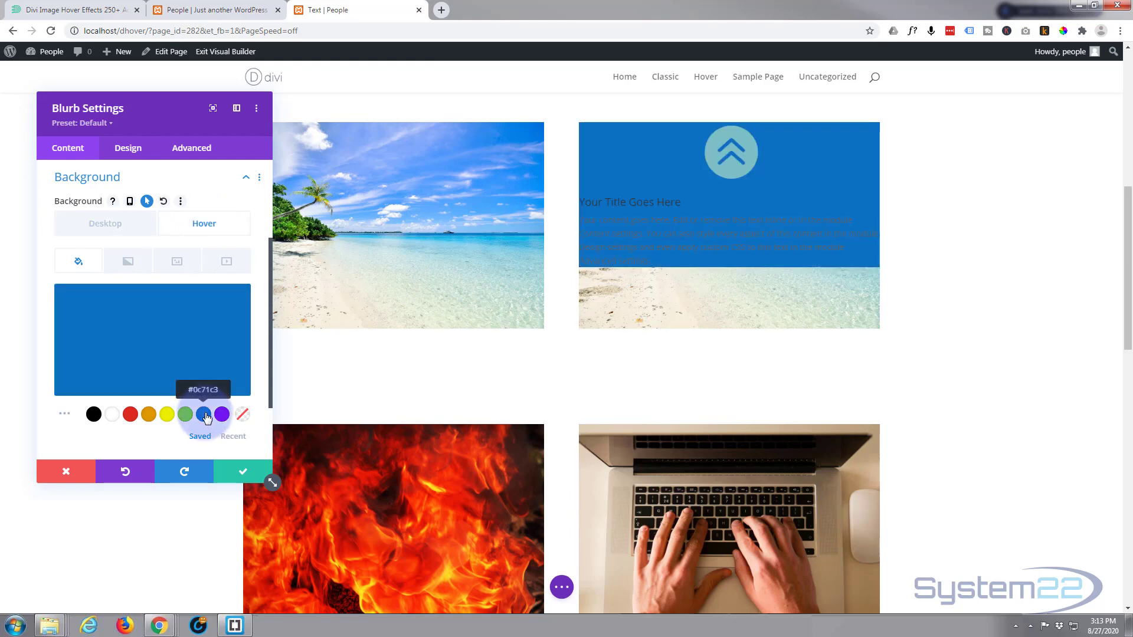
{"action": "mouse_move", "coordinate": [153, 340]}
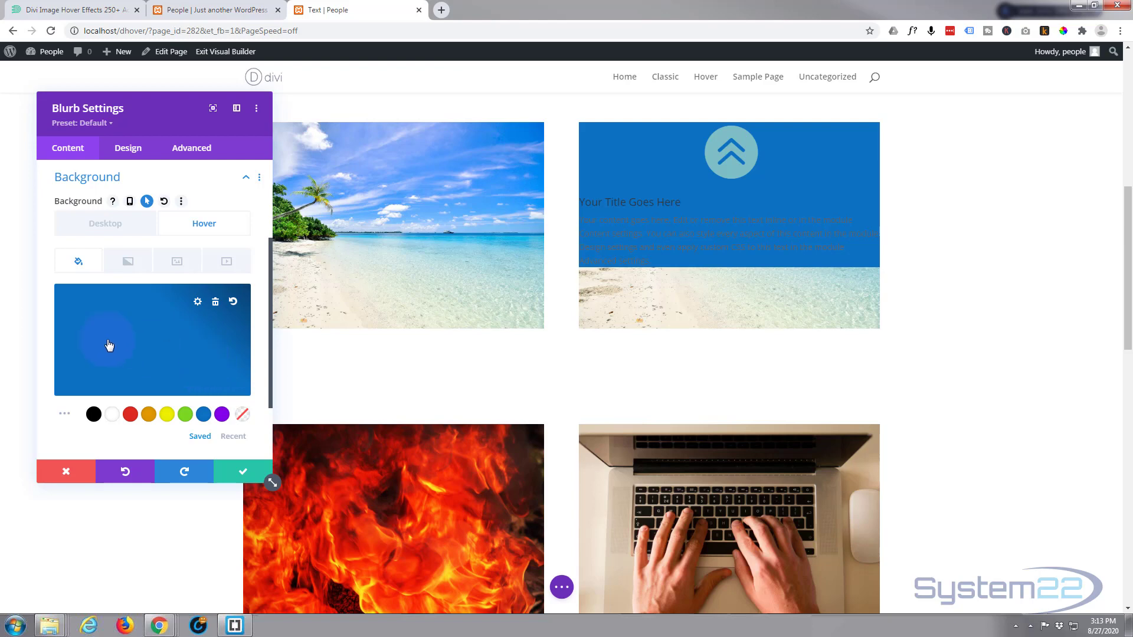
{"action": "left_click", "coordinate": [141, 335]}
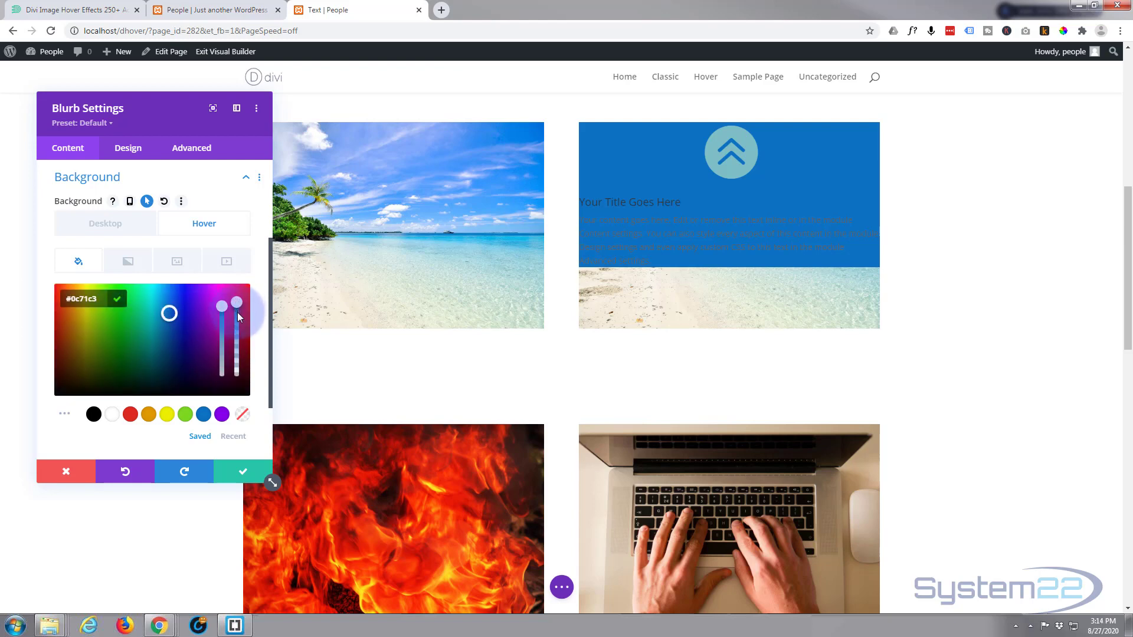
{"action": "left_click_drag", "start_coordinate": [238, 312], "coordinate": [237, 339]}
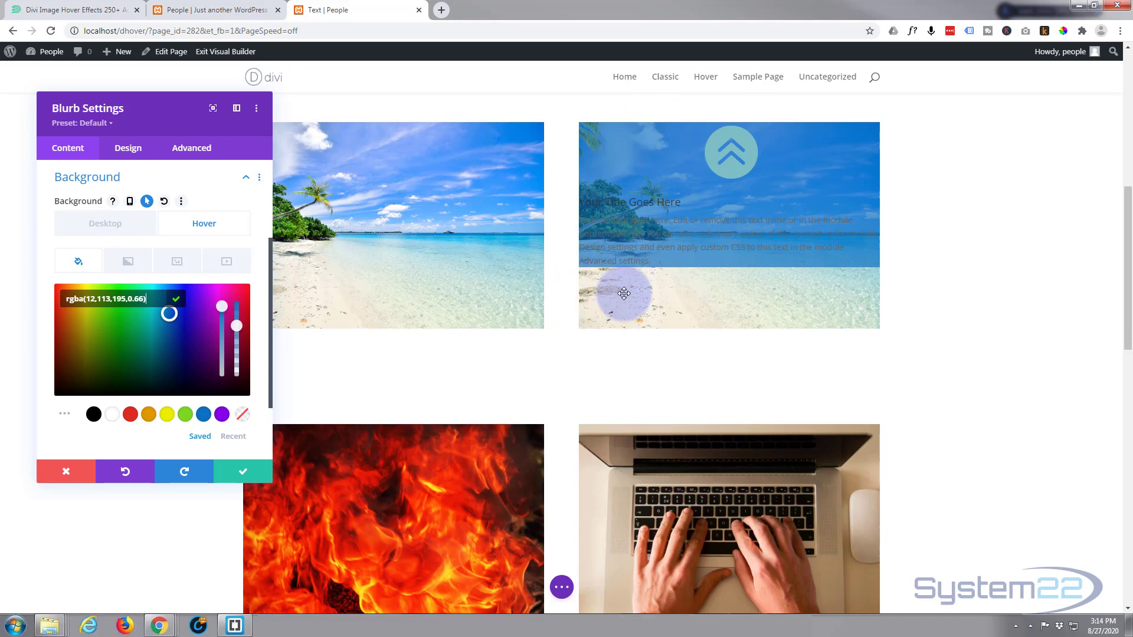
Set the blurb's icon colour to white, briefly adding a circle behind the icon, then removing it
{"action": "left_click", "coordinate": [128, 151]}
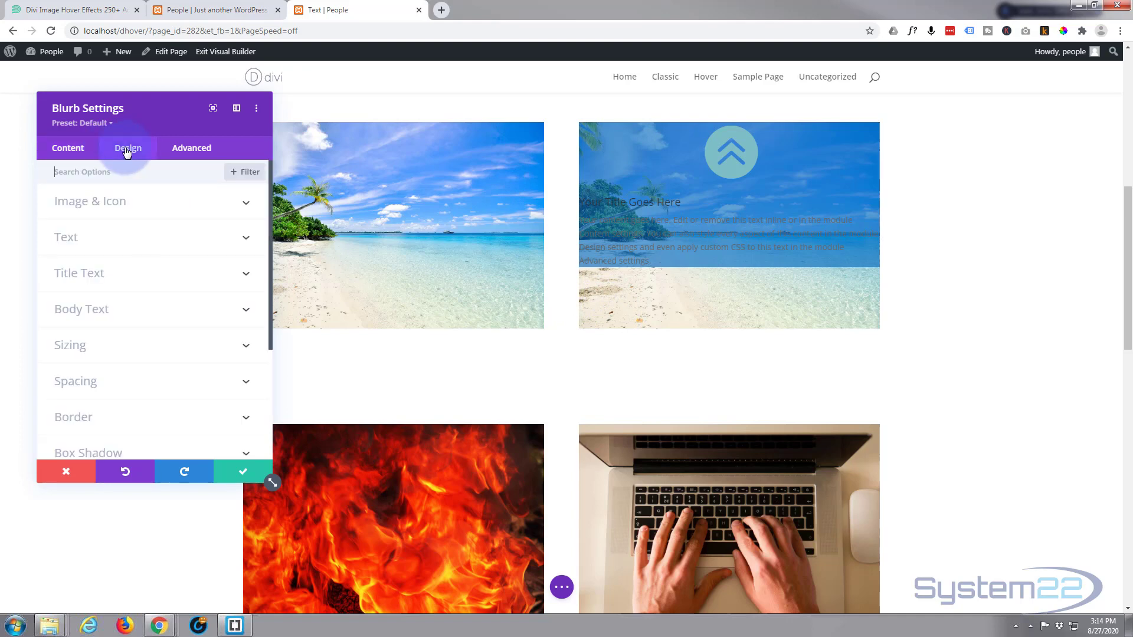
{"action": "left_click", "coordinate": [153, 204]}
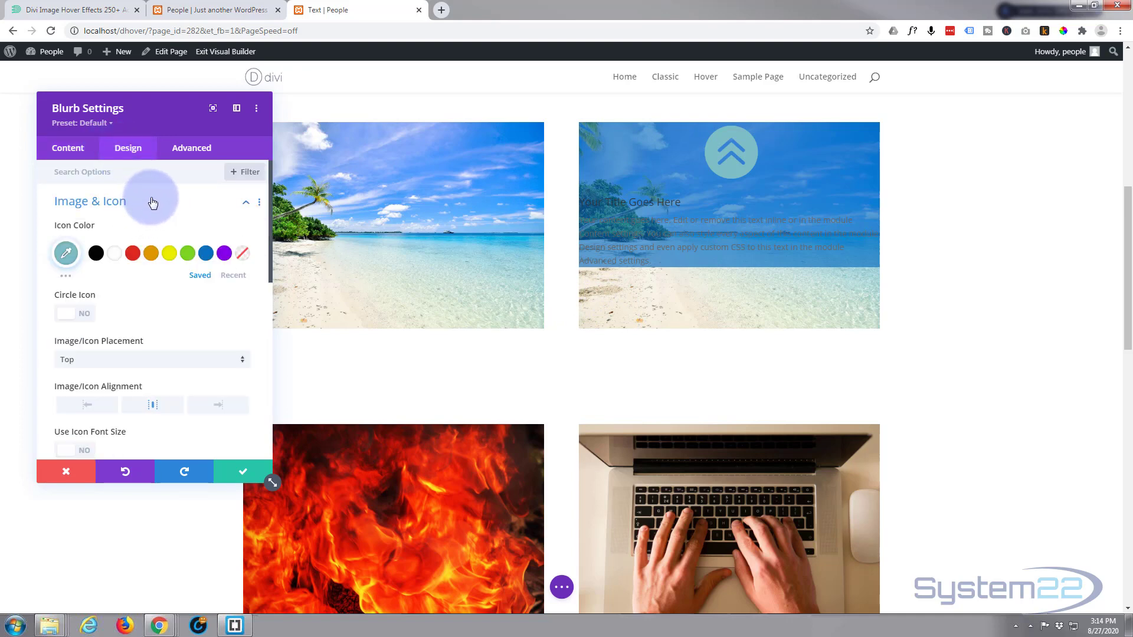
{"action": "left_click", "coordinate": [114, 255]}
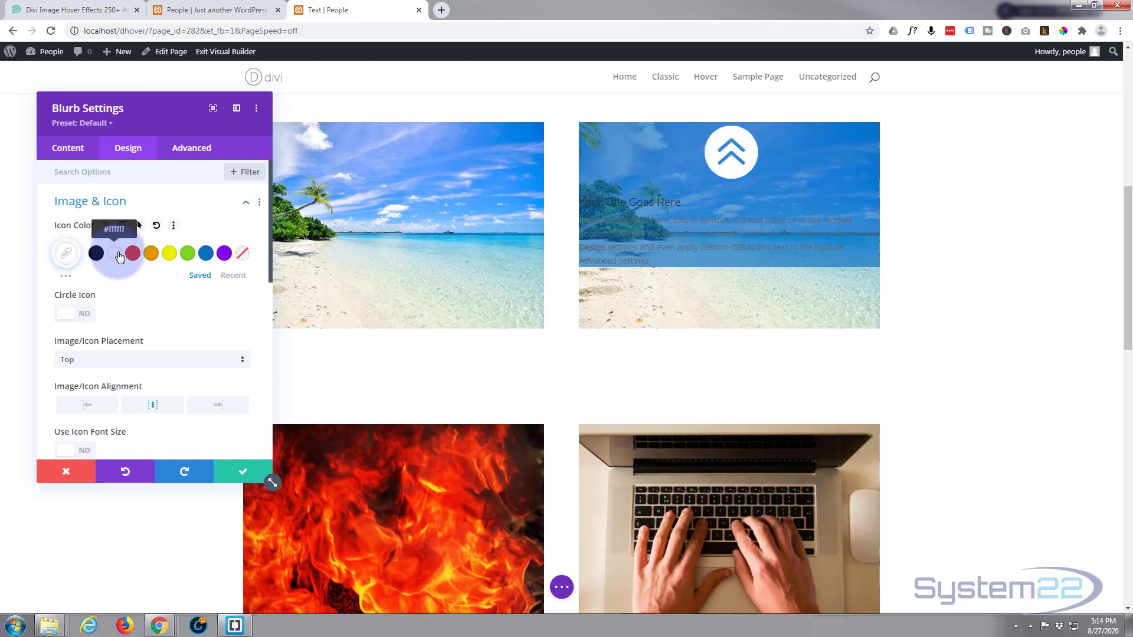
{"action": "scroll", "coordinate": [155, 287], "scroll_direction": "down", "scroll_amount": 2}
{"action": "mouse_move", "coordinate": [74, 310]}
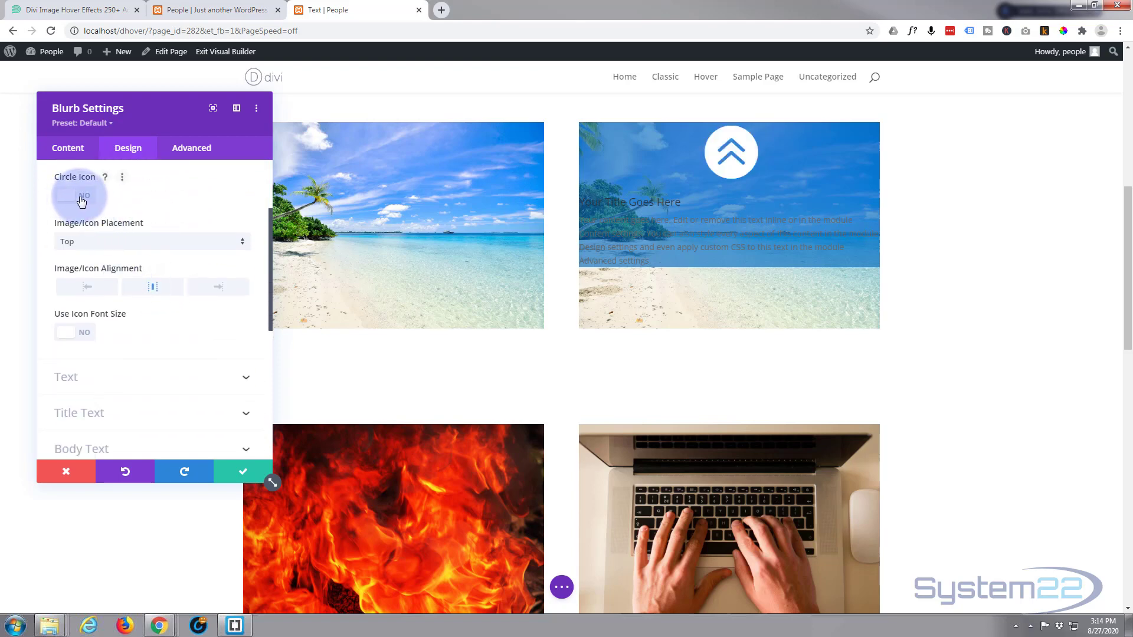
{"action": "left_click", "coordinate": [81, 197]}
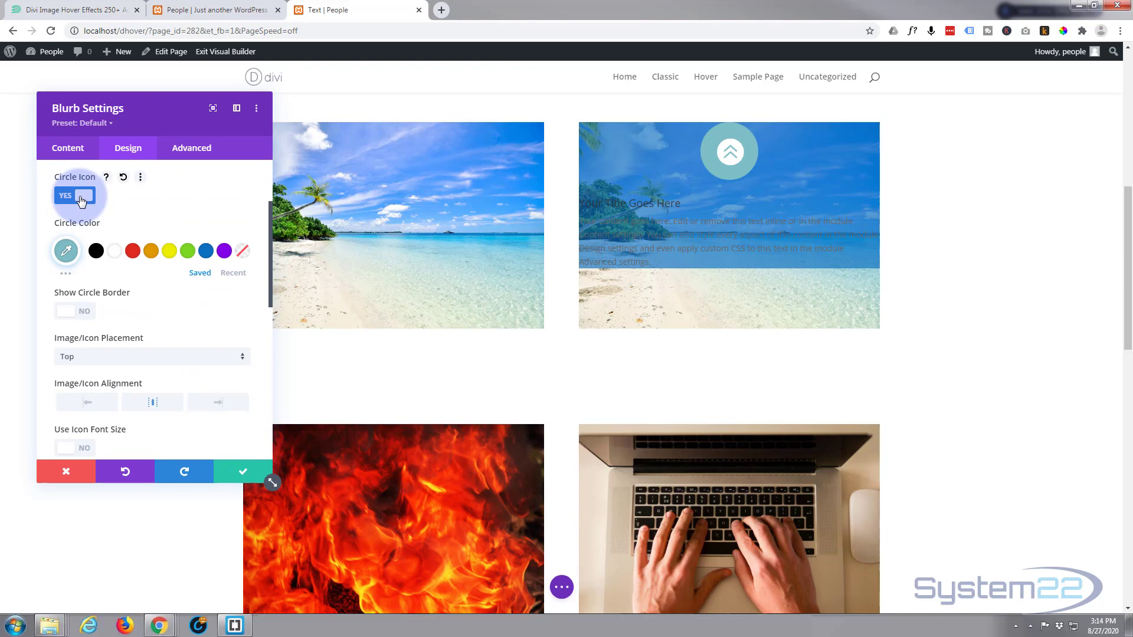
{"action": "left_click", "coordinate": [79, 315]}
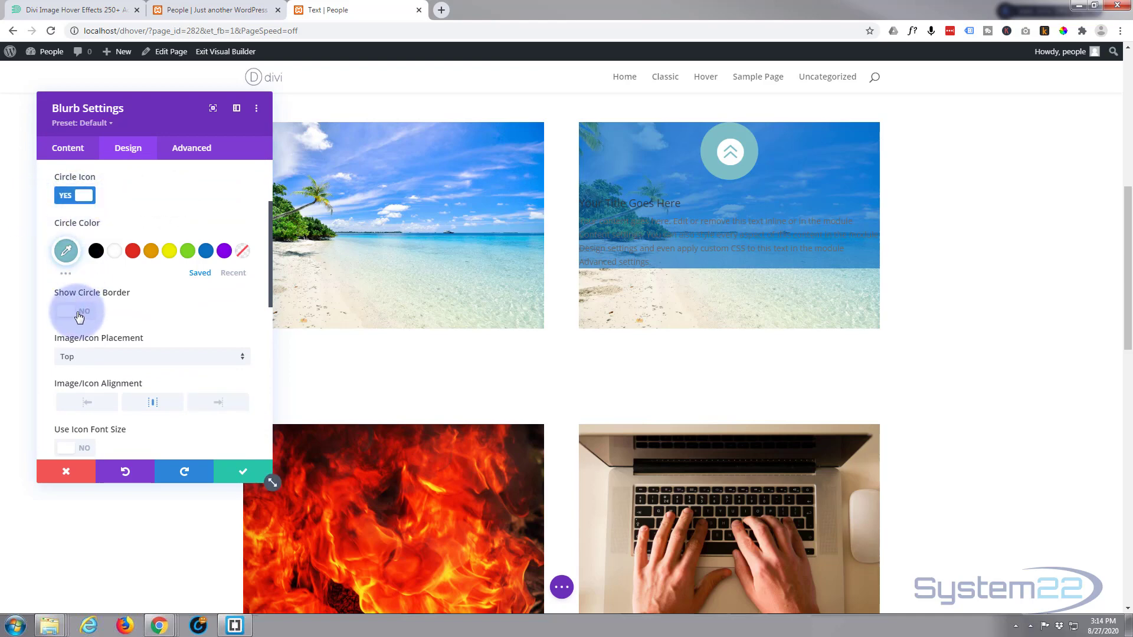
{"action": "left_click", "coordinate": [62, 198]}
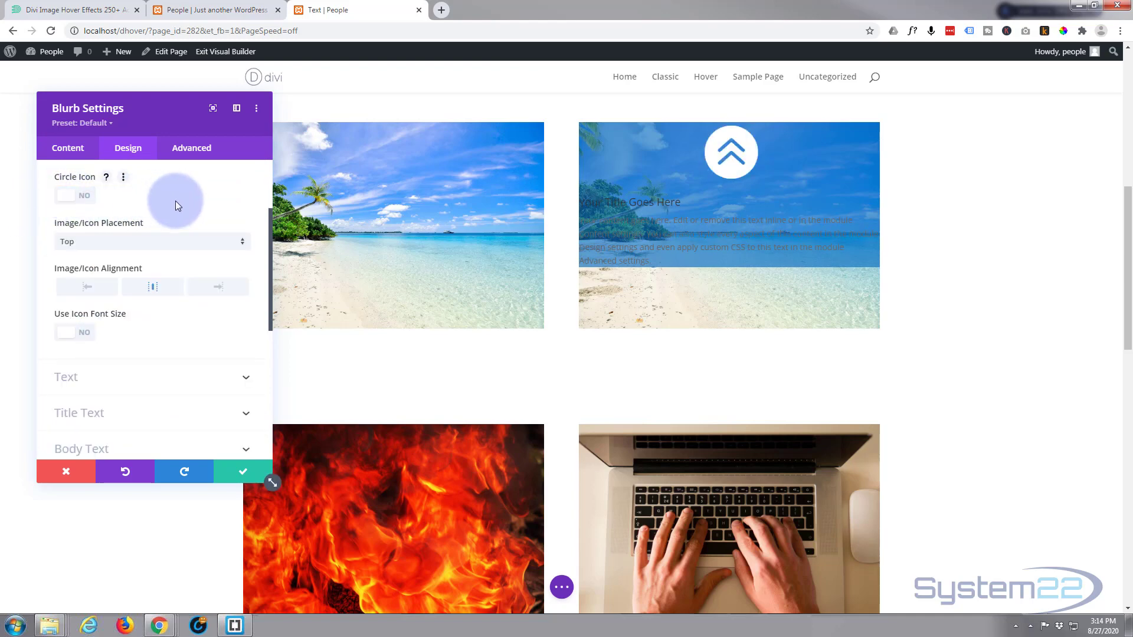
{"action": "scroll", "coordinate": [176, 201], "scroll_direction": "down", "scroll_amount": 1}
{"action": "scroll", "coordinate": [175, 200], "scroll_direction": "down", "scroll_amount": 1}
{"action": "scroll", "coordinate": [175, 202], "scroll_direction": "down", "scroll_amount": 1}
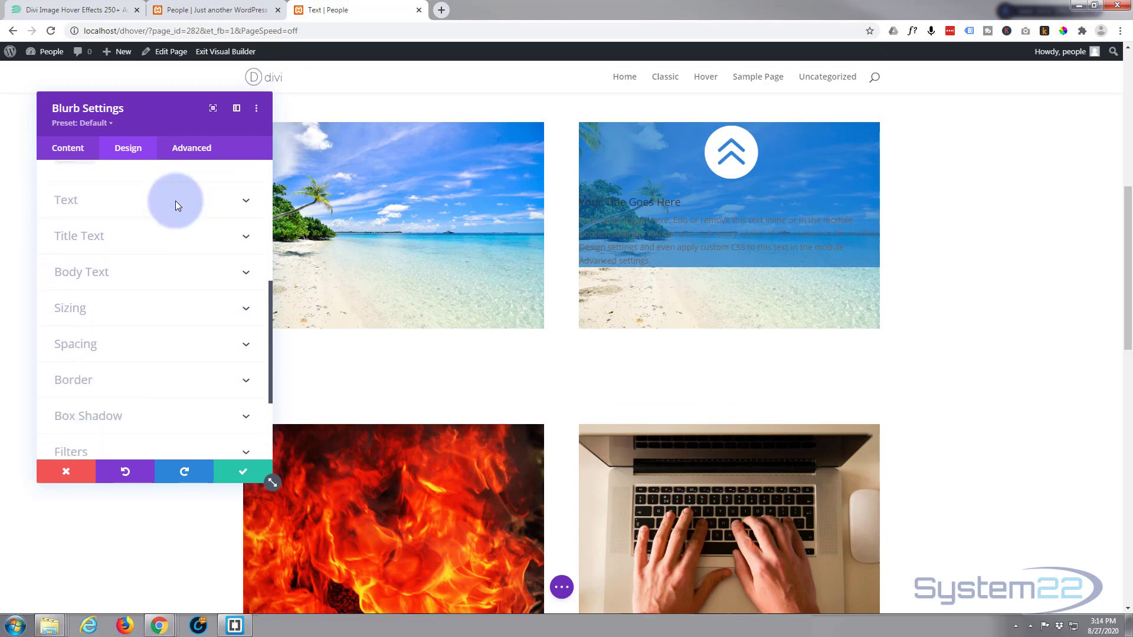
Centre-align the blurb text and set its text colour to Light
{"action": "left_click", "coordinate": [176, 202]}
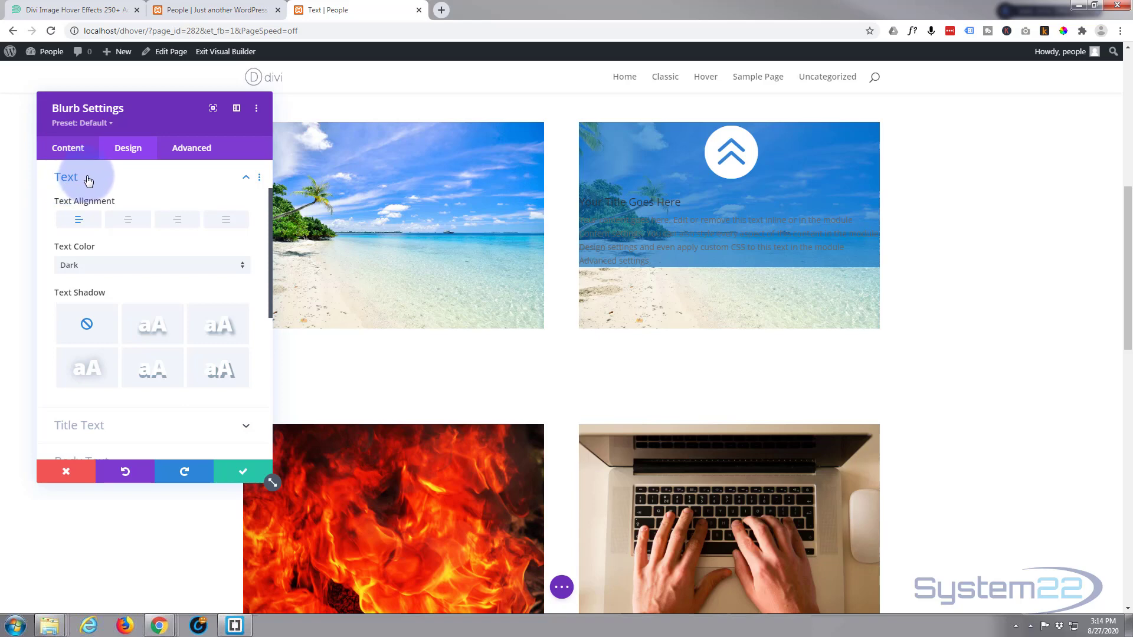
{"action": "left_click", "coordinate": [128, 223]}
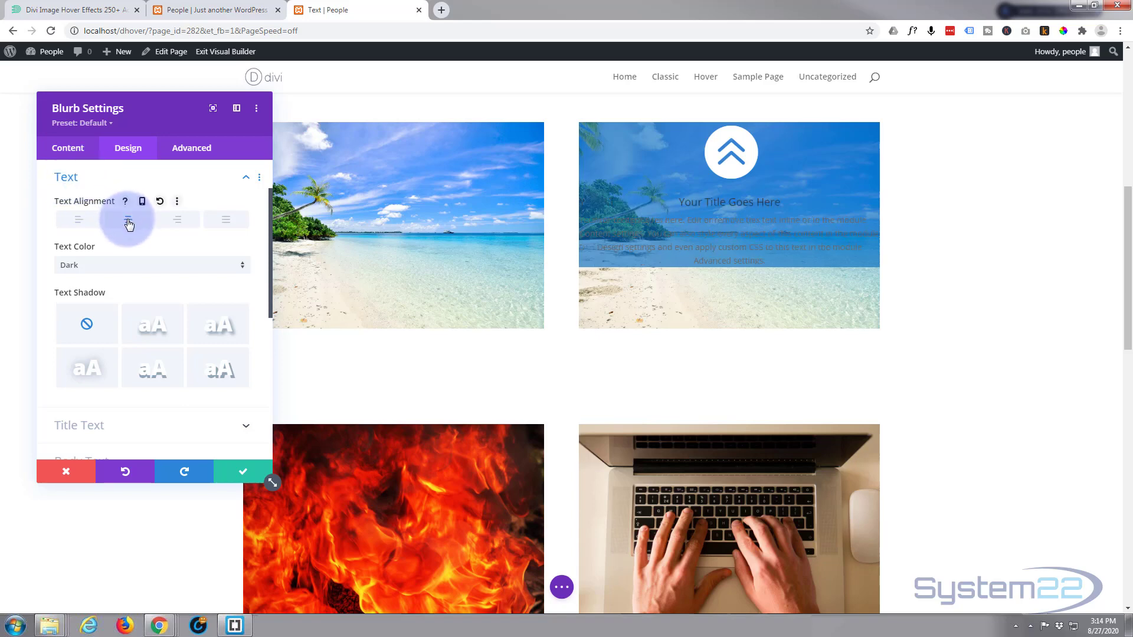
{"action": "left_click", "coordinate": [130, 266]}
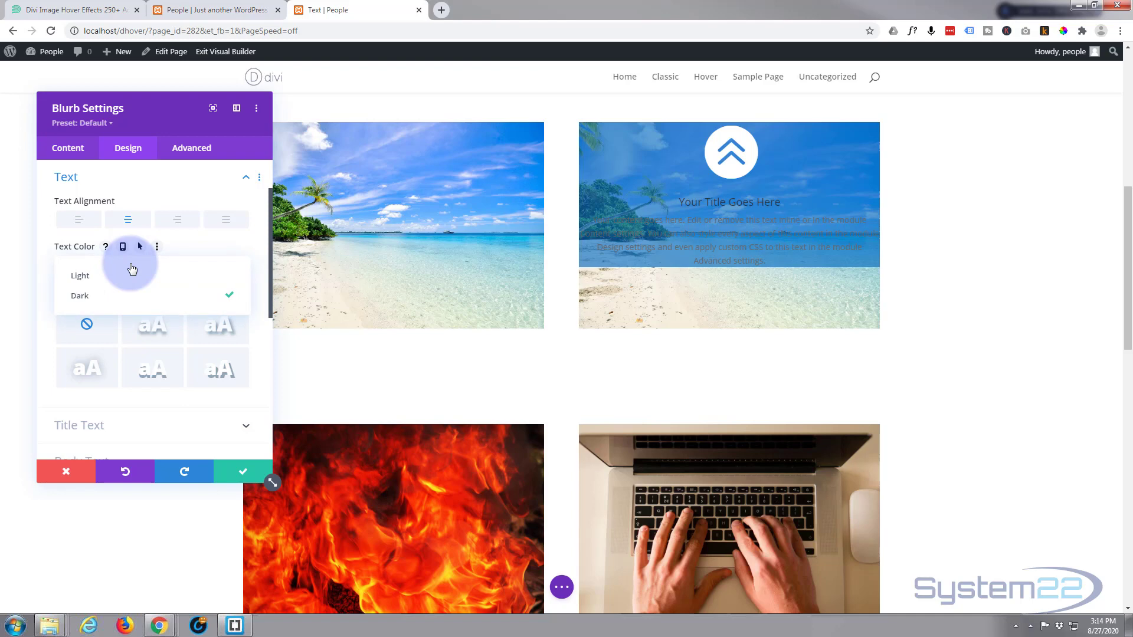
{"action": "left_click", "coordinate": [96, 275]}
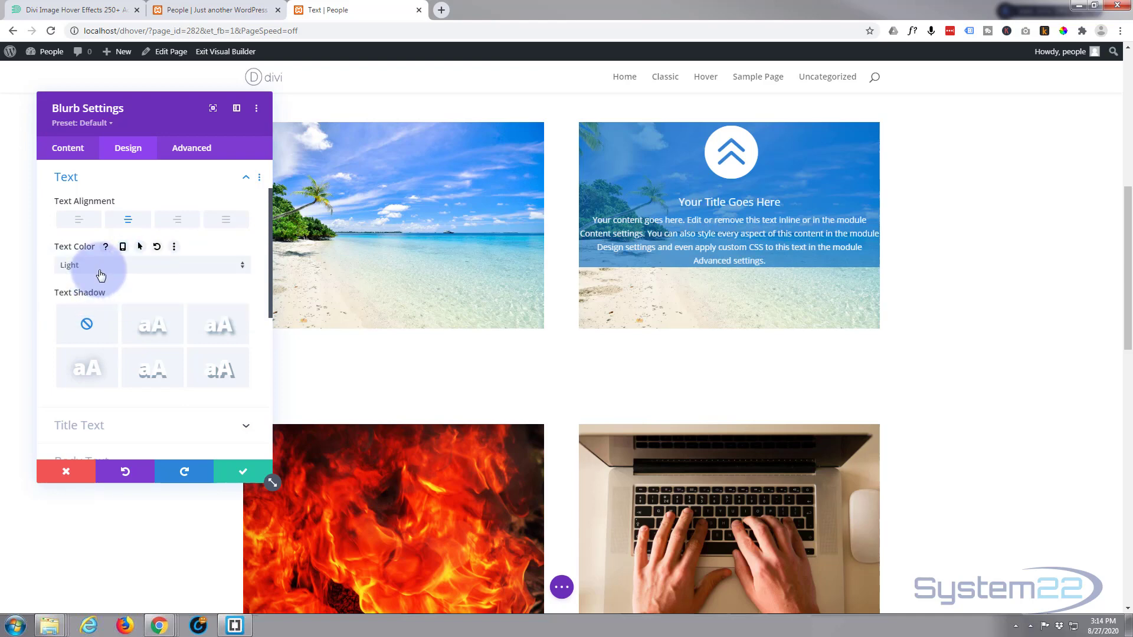
{"action": "scroll", "coordinate": [108, 248], "scroll_direction": "down", "scroll_amount": 3}
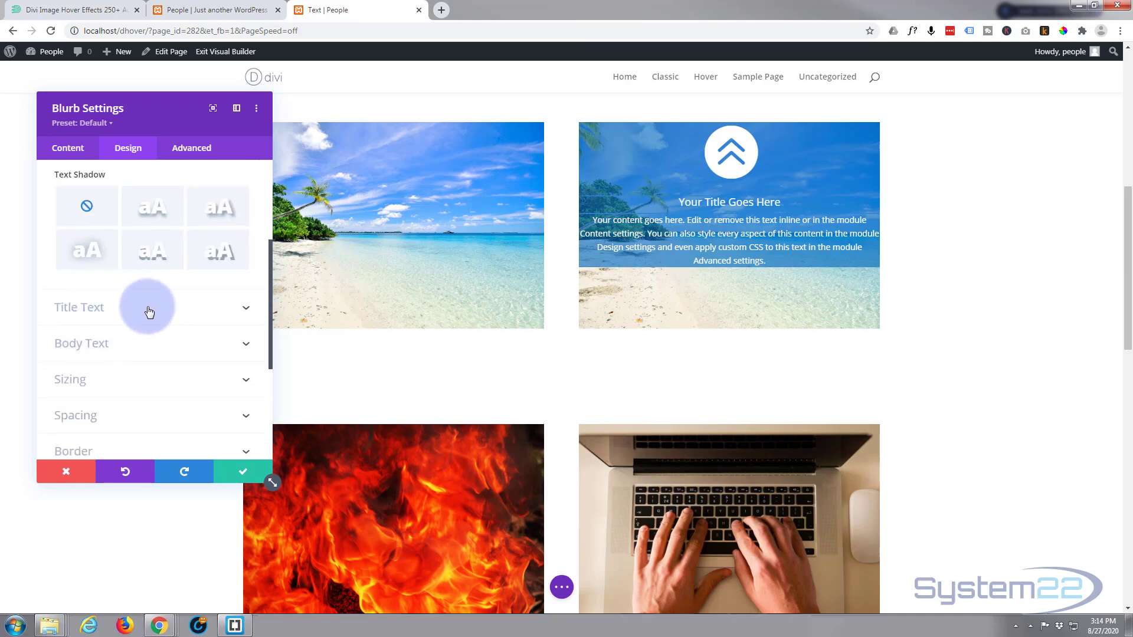
{"action": "scroll", "coordinate": [149, 313], "scroll_direction": "down", "scroll_amount": 1}
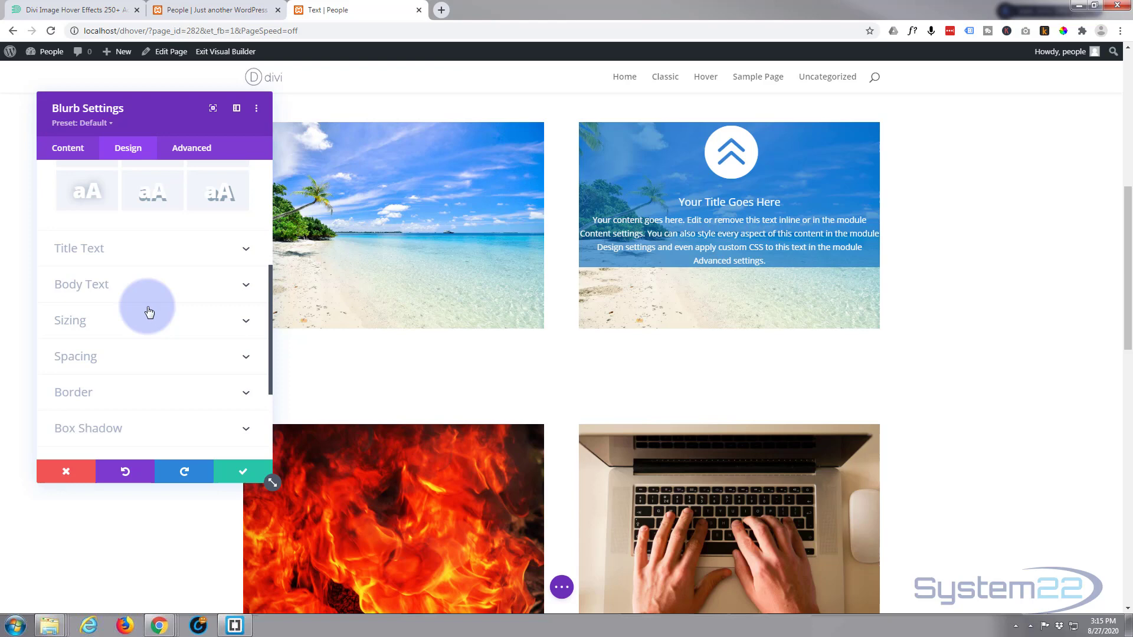
Make the blurb title text Bold at 27px
{"action": "left_click", "coordinate": [162, 252]}
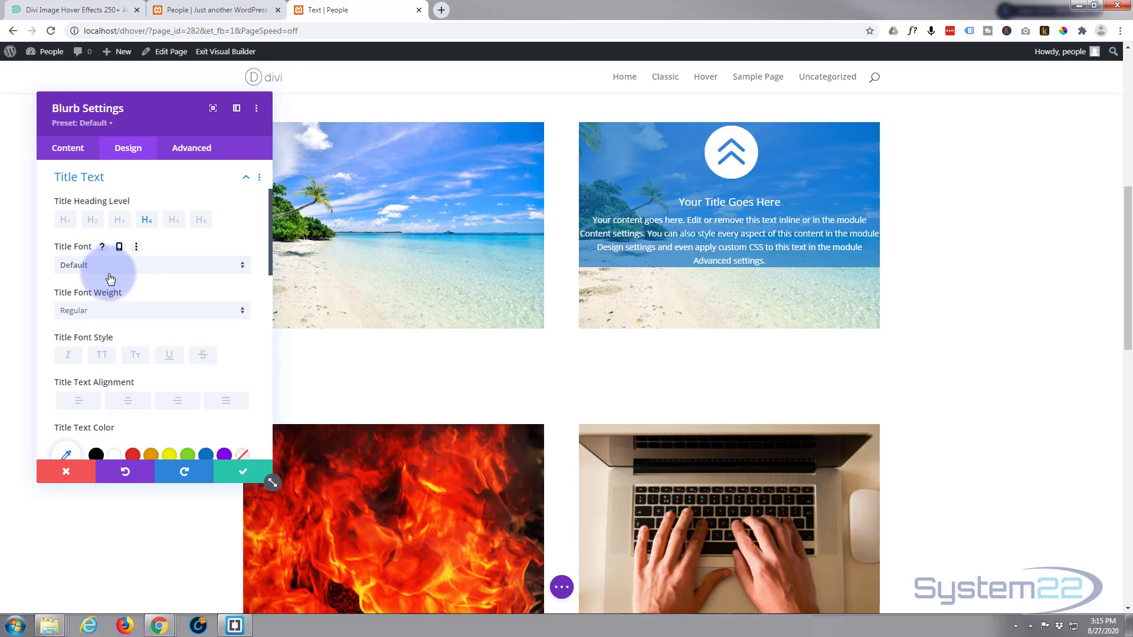
{"action": "left_click", "coordinate": [108, 311]}
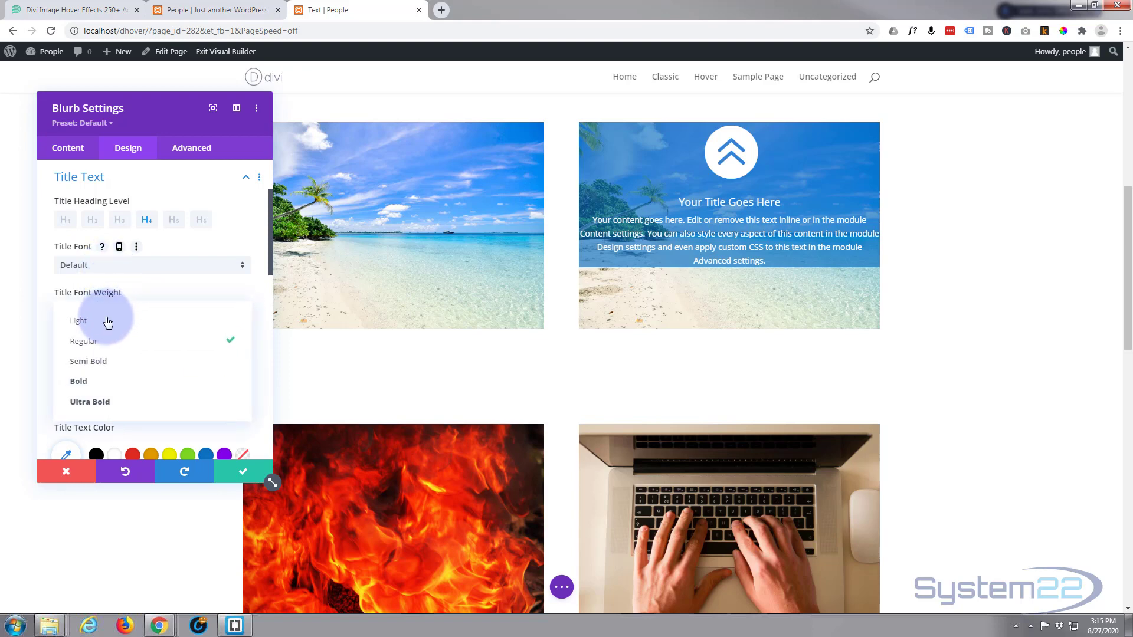
{"action": "left_click", "coordinate": [98, 383]}
{"action": "scroll", "coordinate": [118, 329], "scroll_direction": "down", "scroll_amount": 3}
{"action": "scroll", "coordinate": [103, 337], "scroll_direction": "down", "scroll_amount": 1}
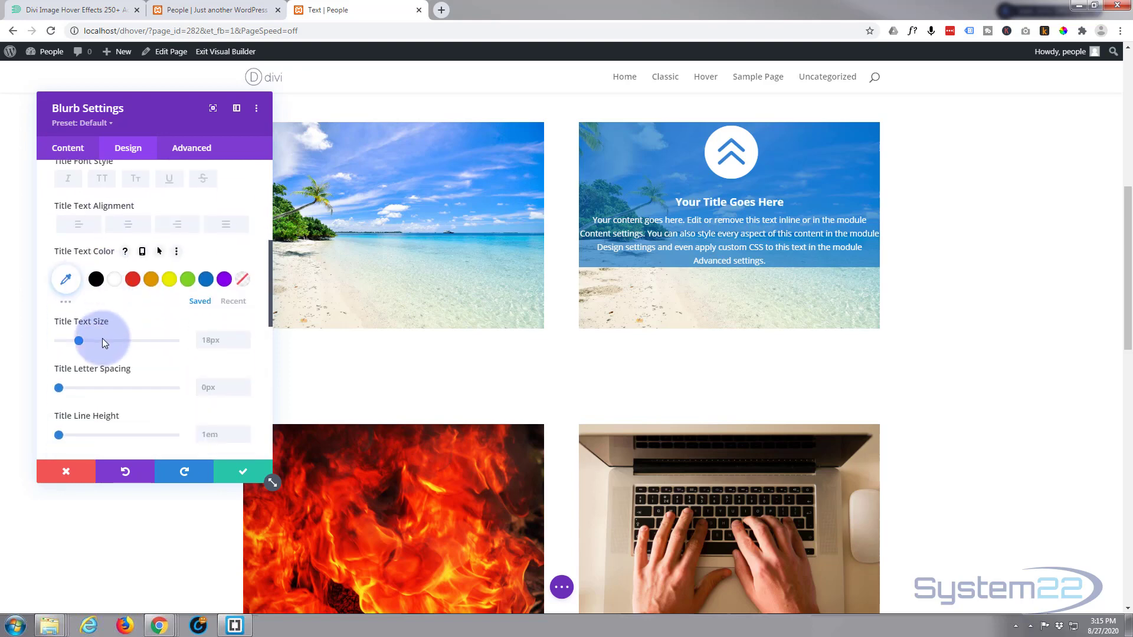
{"action": "left_click_drag", "start_coordinate": [79, 341], "coordinate": [89, 341]}
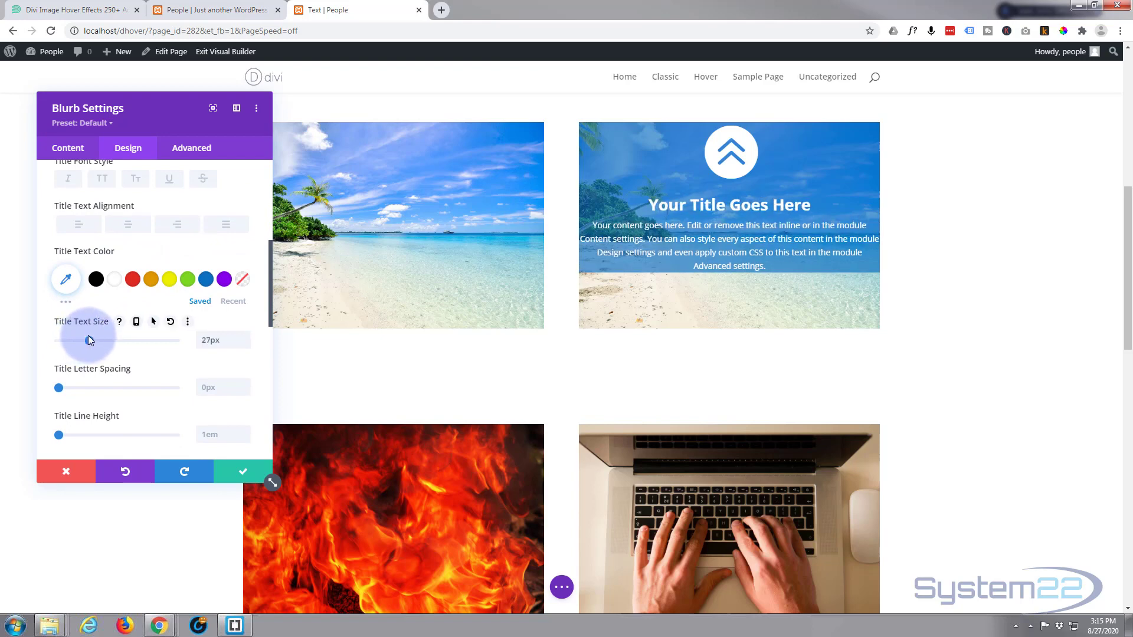
{"action": "scroll", "coordinate": [90, 341], "scroll_direction": "down", "scroll_amount": 2}
{"action": "scroll", "coordinate": [88, 340], "scroll_direction": "down", "scroll_amount": 2}
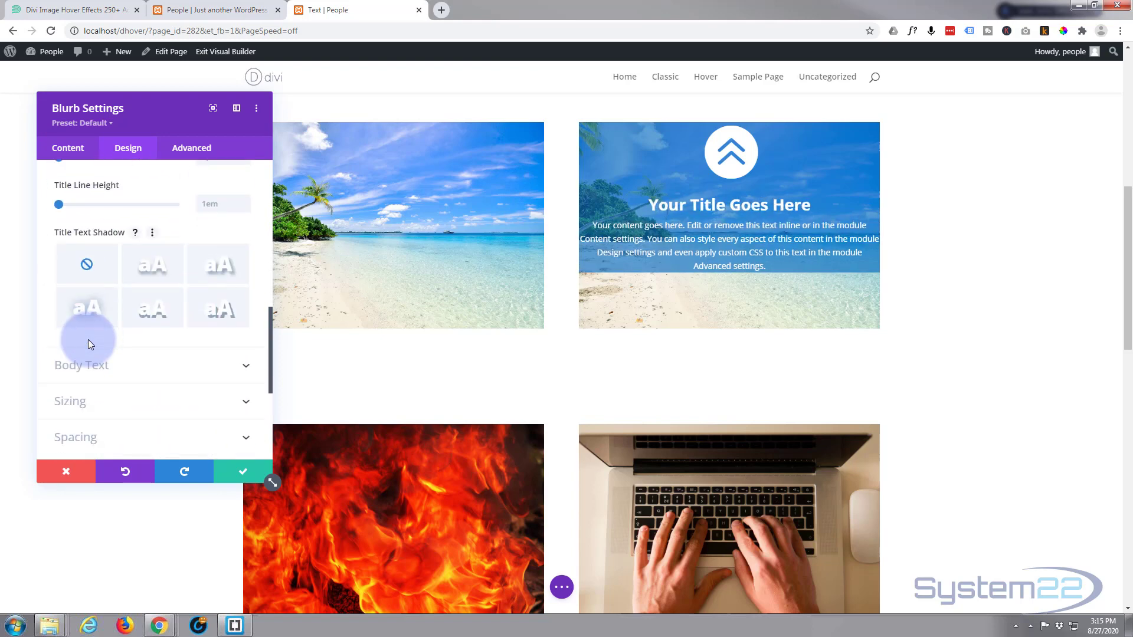
{"action": "scroll", "coordinate": [88, 340], "scroll_direction": "down", "scroll_amount": 1}
{"action": "scroll", "coordinate": [88, 339], "scroll_direction": "down", "scroll_amount": 1}
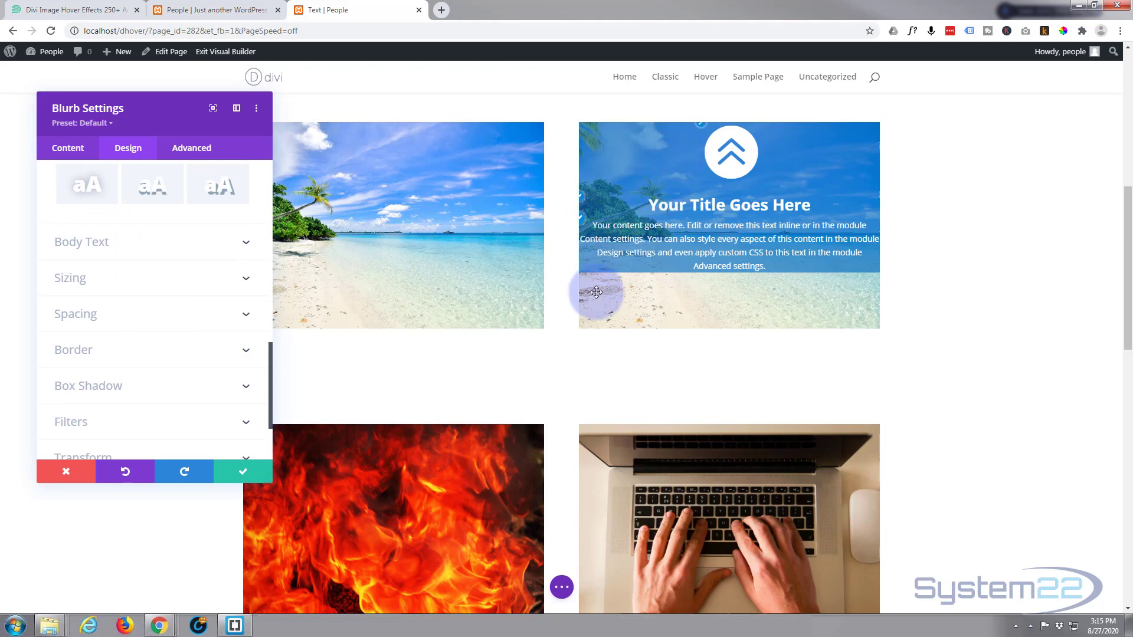
Set the blurb's Spacing padding to 50px on each side, with top and bottom linked
{"action": "left_click", "coordinate": [143, 315]}
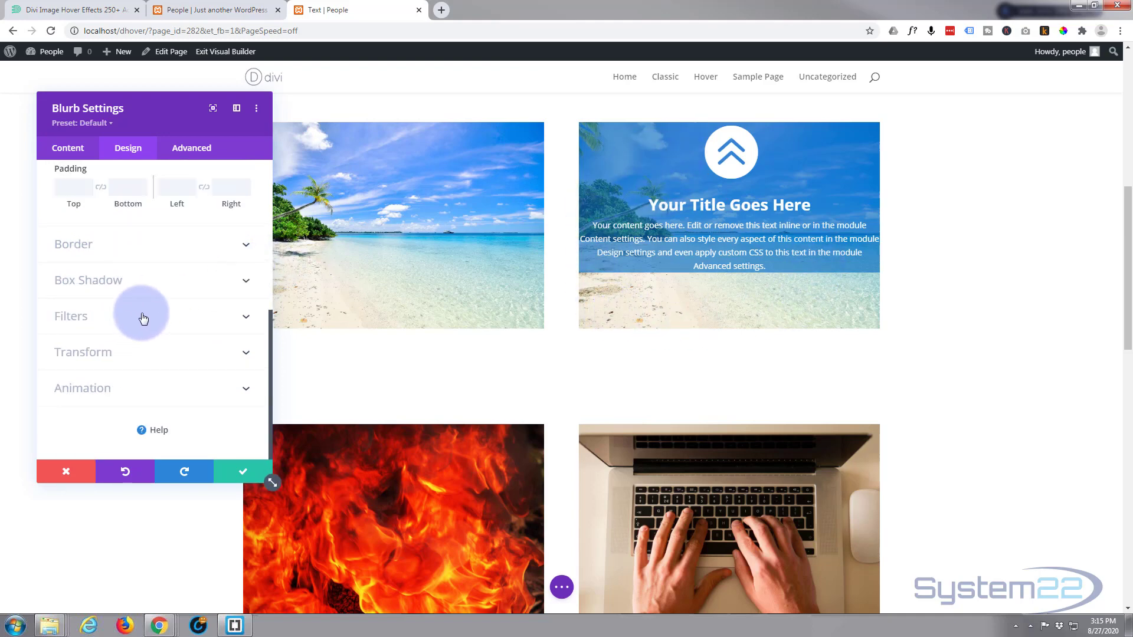
{"action": "left_click", "coordinate": [66, 275]}
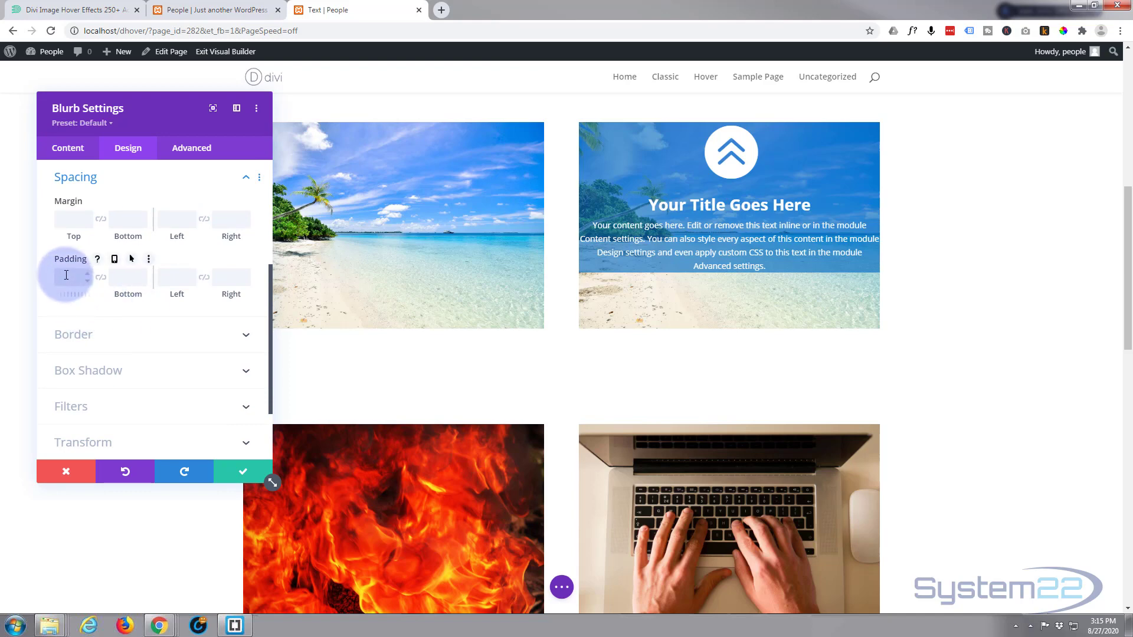
{"action": "type", "text": "50px"}
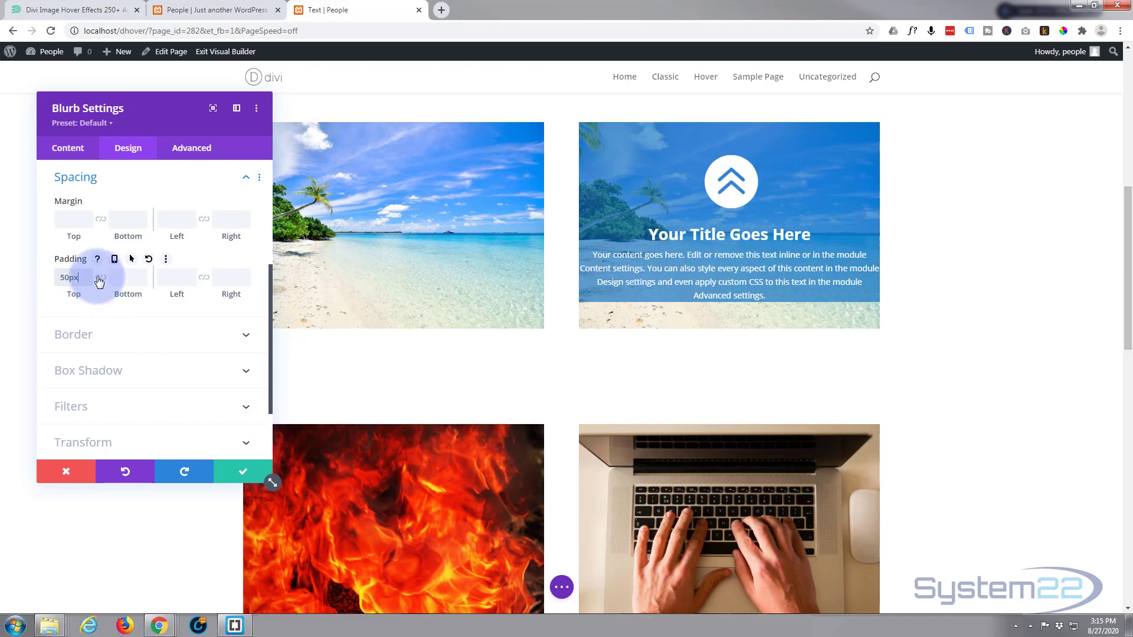
{"action": "left_click", "coordinate": [101, 278]}
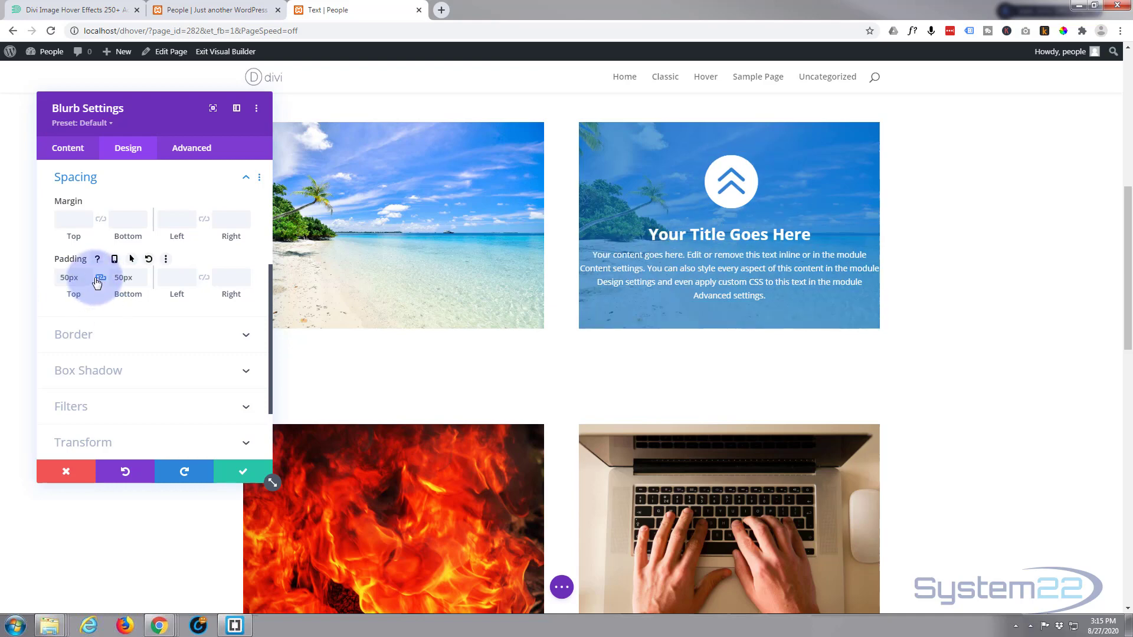
{"action": "left_click", "coordinate": [177, 277]}
{"action": "type", "text": "50"}
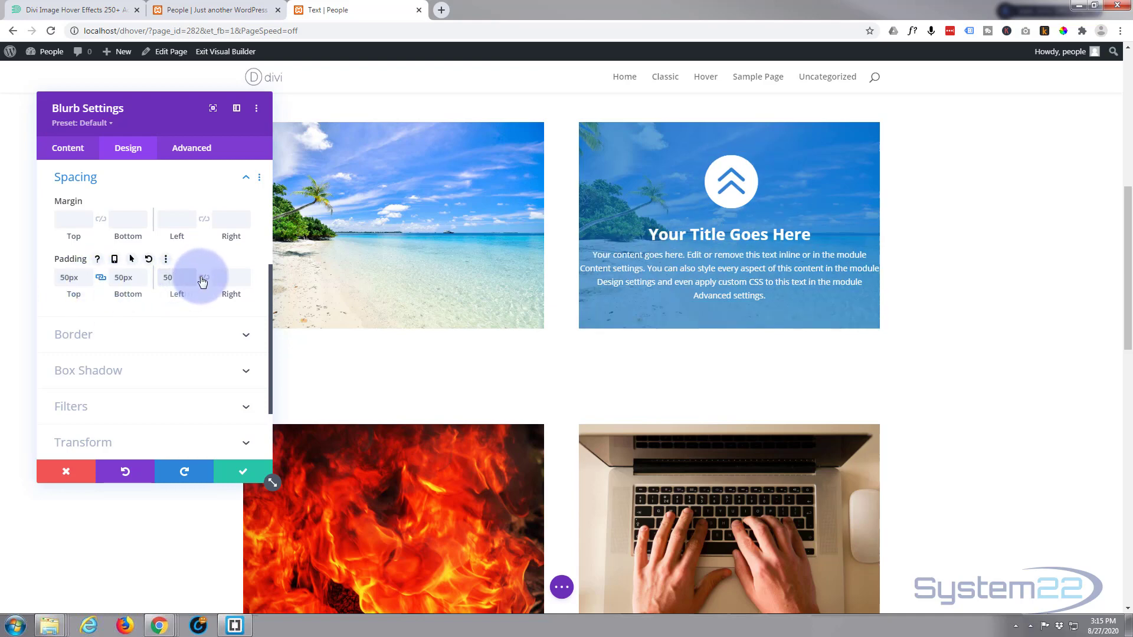
{"action": "type", "text": "px"}
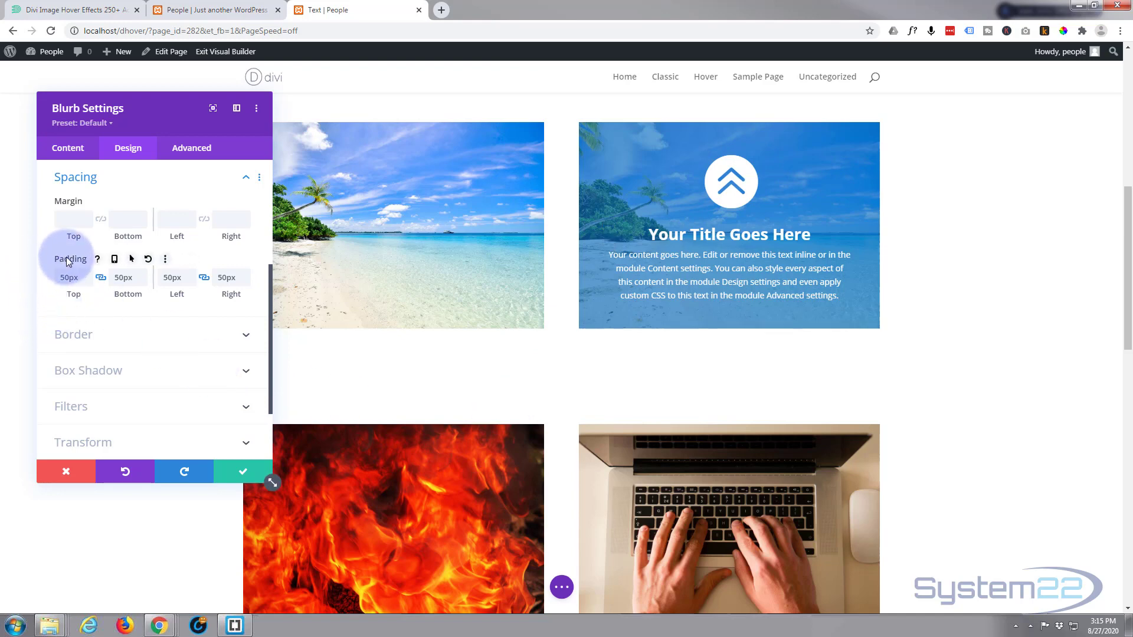
Enable hover padding and set the normal top and bottom padding to 350px
{"action": "left_click", "coordinate": [133, 260]}
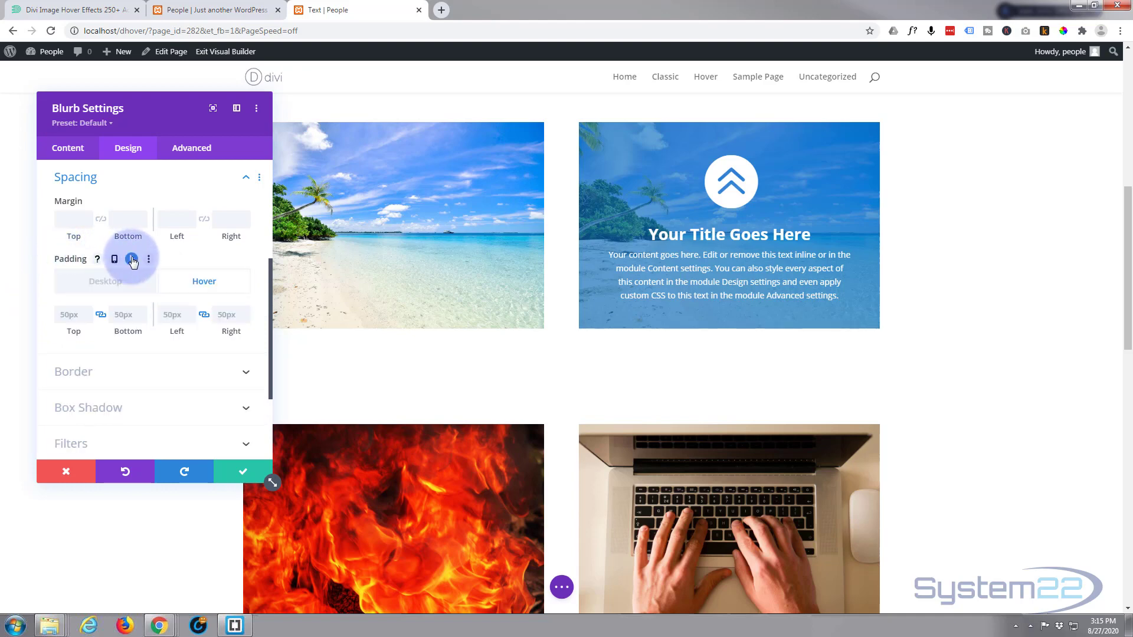
{"action": "left_click", "coordinate": [104, 282]}
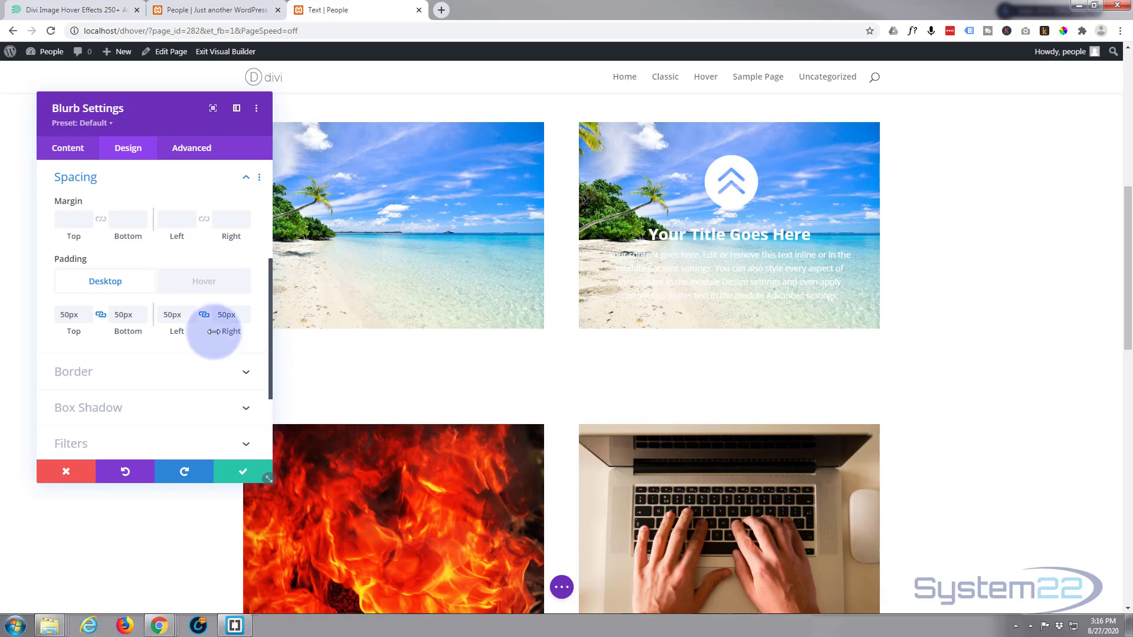
{"action": "left_click", "coordinate": [100, 317]}
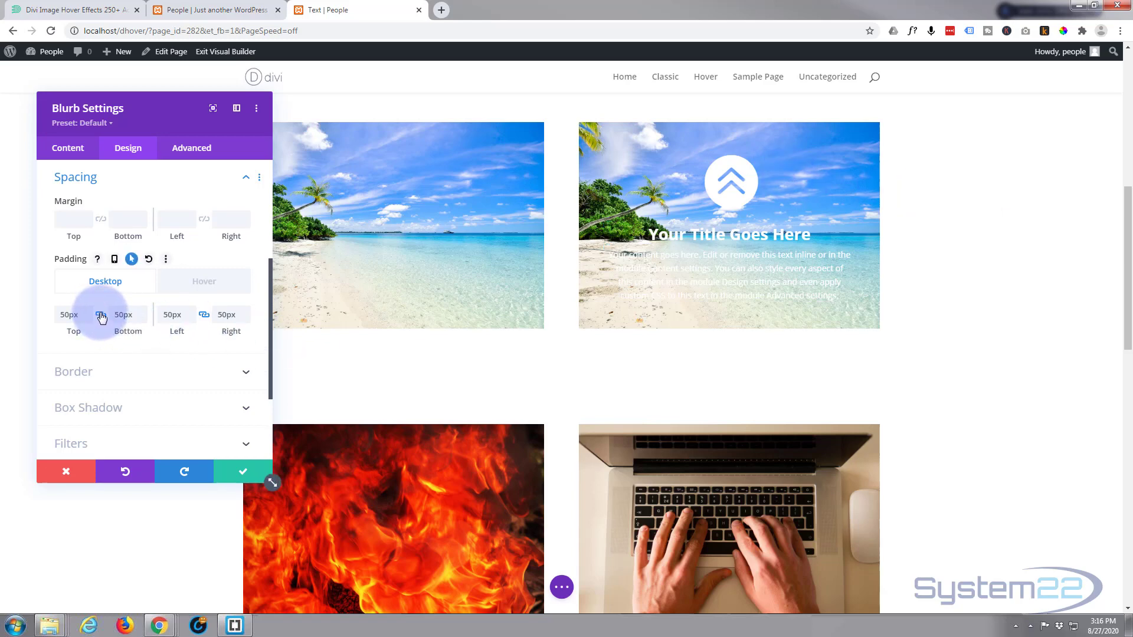
{"action": "left_click", "coordinate": [59, 314]}
{"action": "type", "text": "350"}
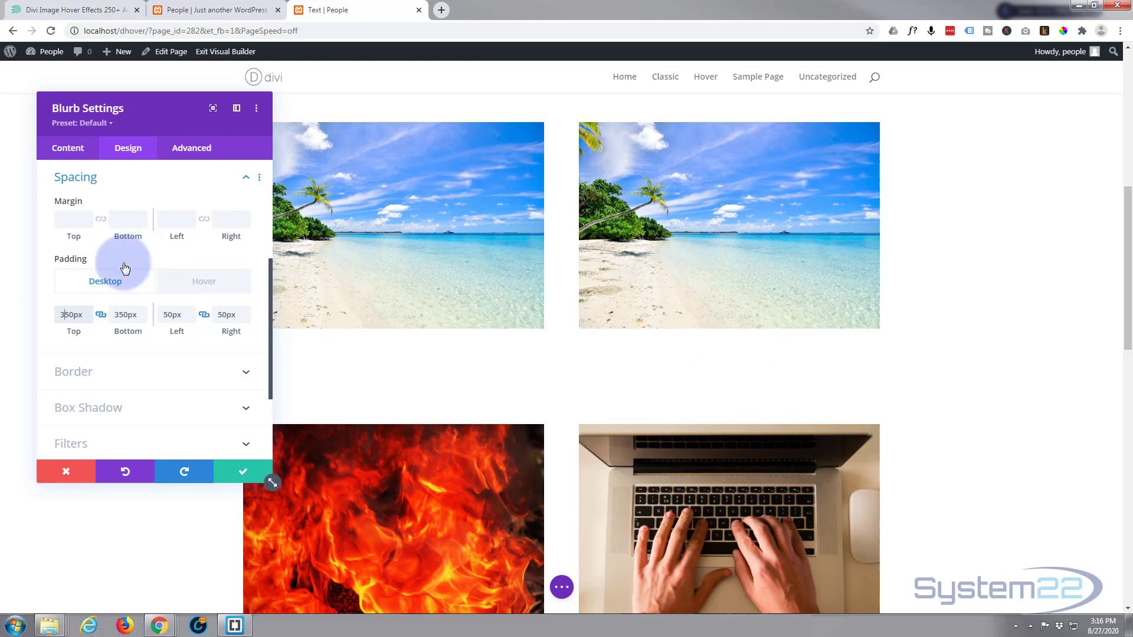
Set the hover top and bottom padding to 50px, checking it against the 350px normal values
{"action": "left_click", "coordinate": [205, 283]}
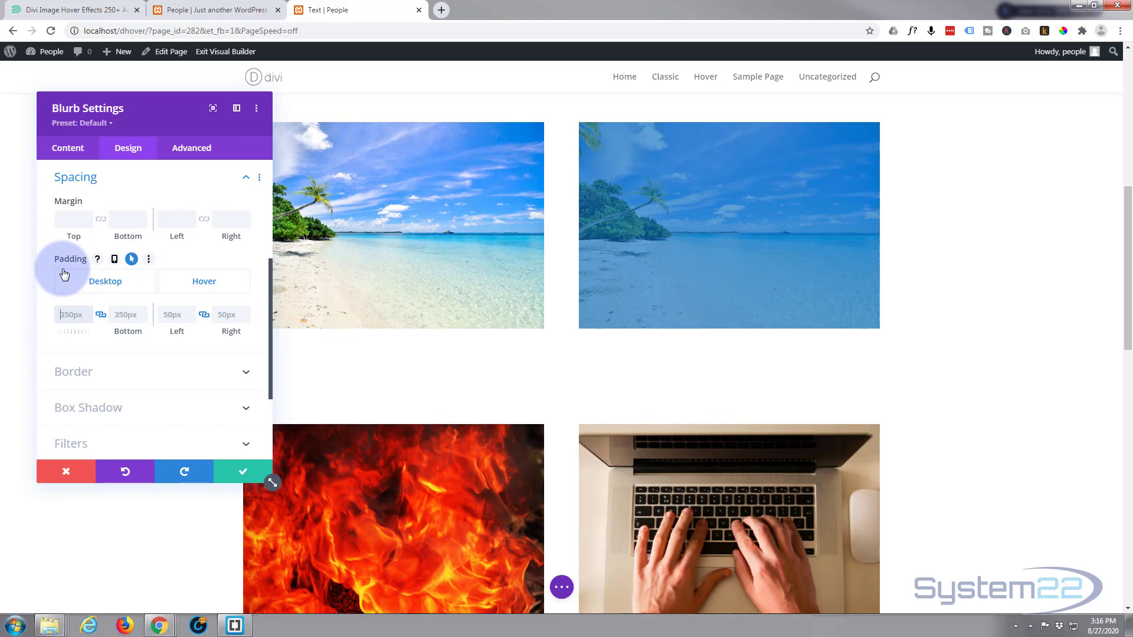
{"action": "type", "text": "50px"}
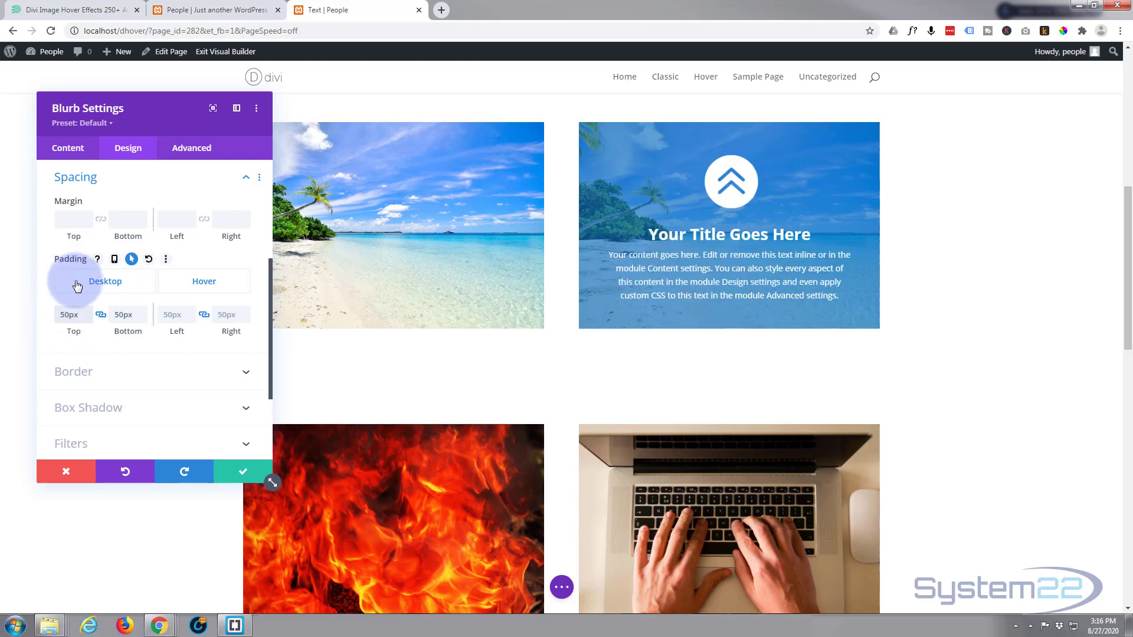
{"action": "left_click", "coordinate": [110, 287]}
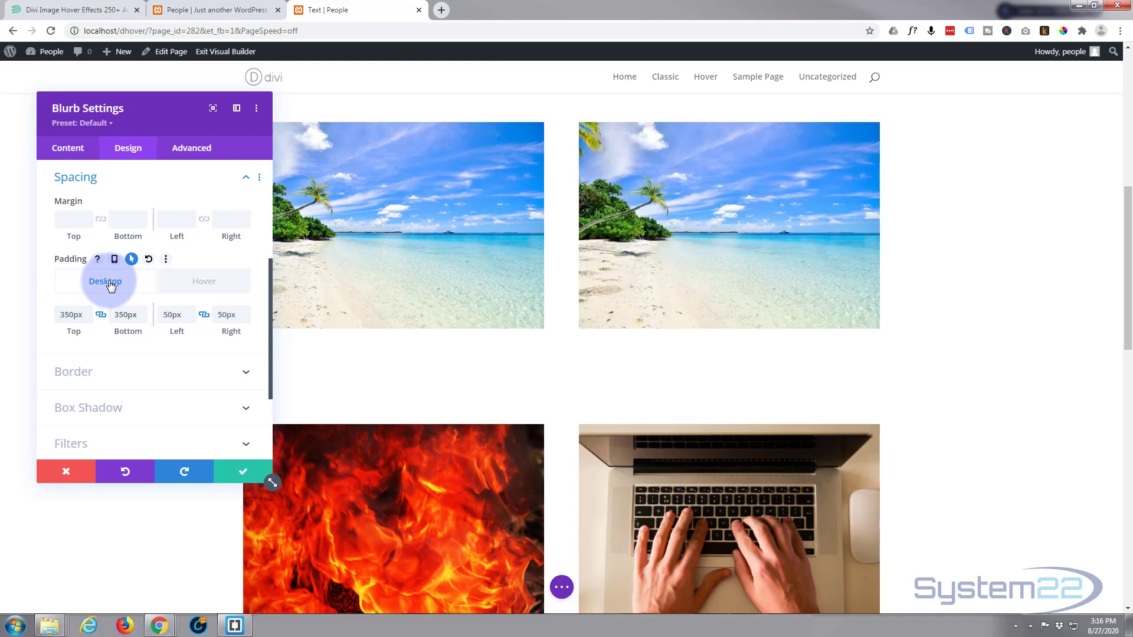
{"action": "left_click", "coordinate": [203, 282]}
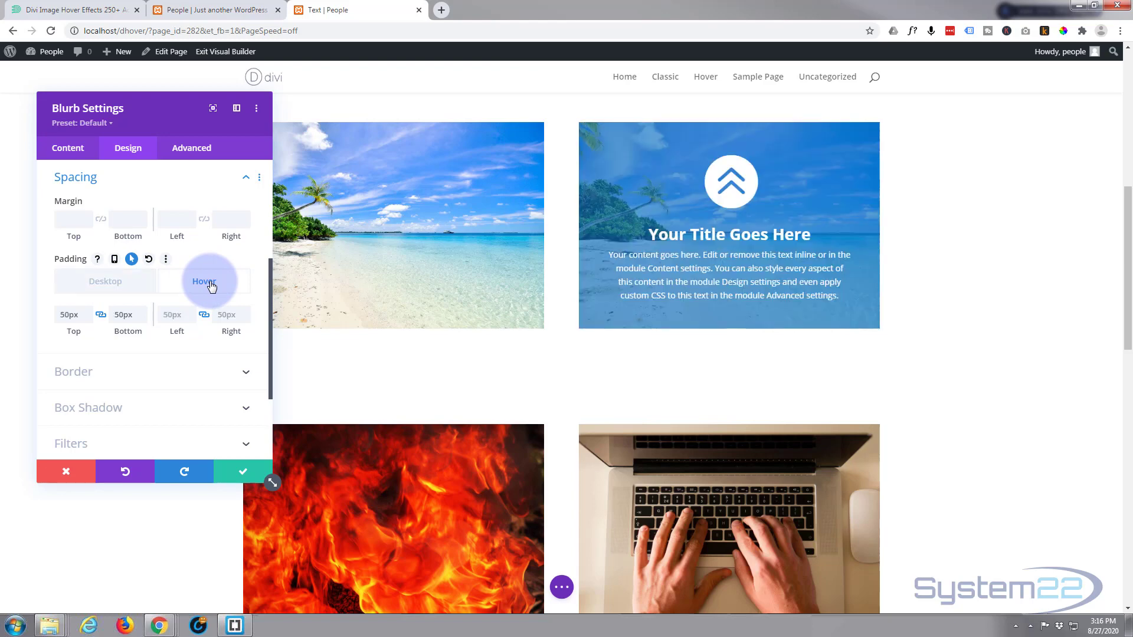
{"action": "left_click", "coordinate": [67, 315]}
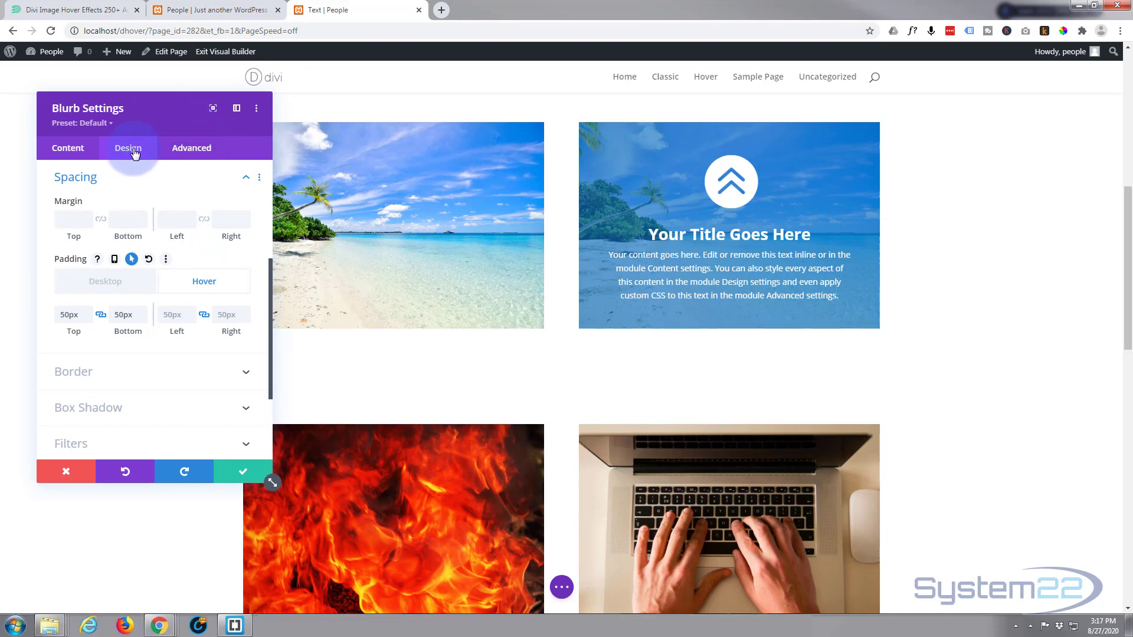
Set the blurb's transition to 1200ms with an Ease-In-Out curve and save the blurb settings
{"action": "left_click", "coordinate": [196, 154]}
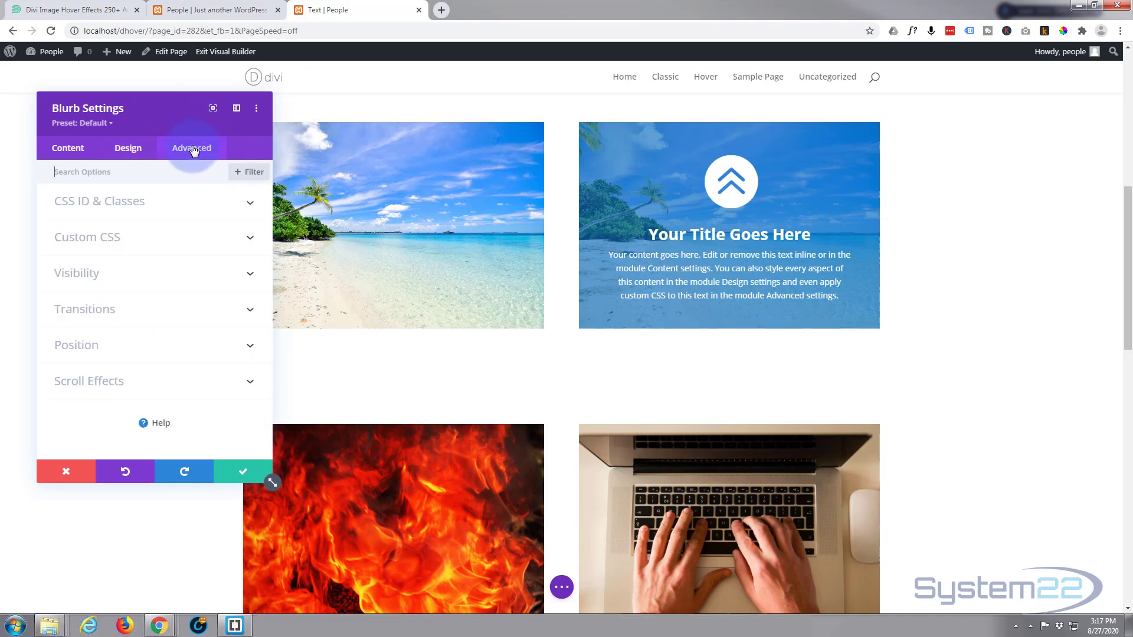
{"action": "left_click", "coordinate": [164, 313]}
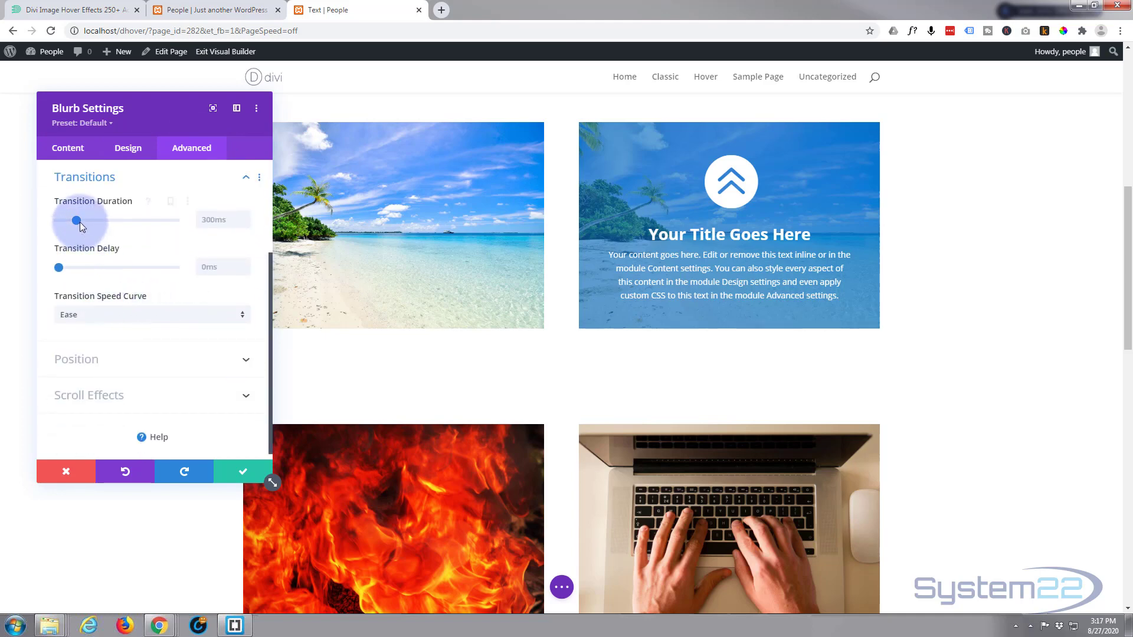
{"action": "left_click_drag", "start_coordinate": [76, 223], "coordinate": [138, 222]}
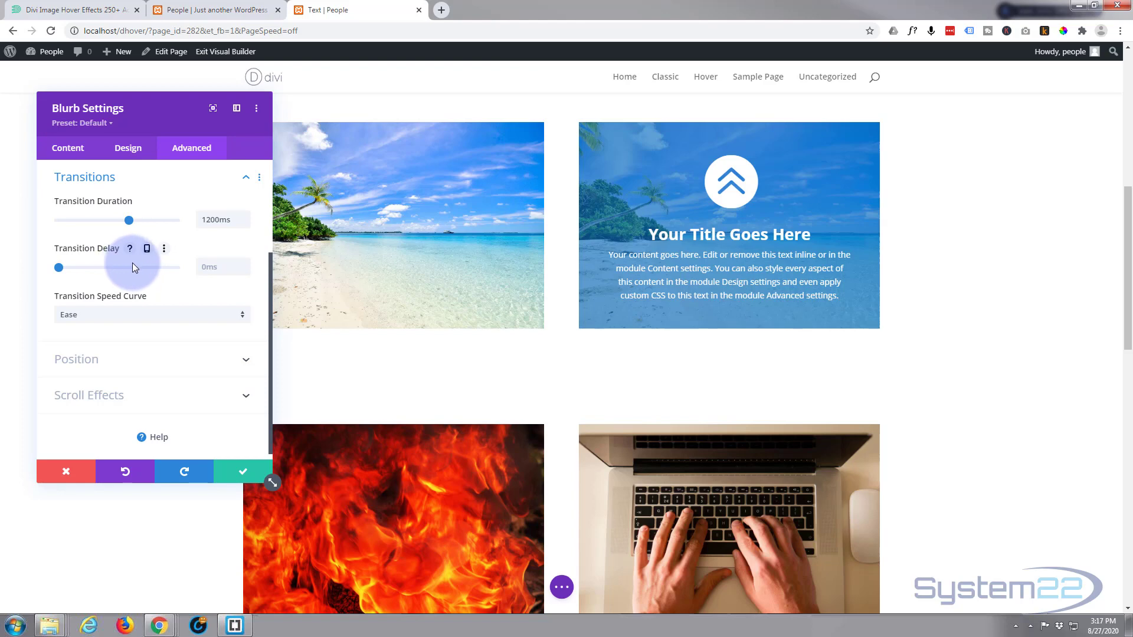
{"action": "left_click", "coordinate": [148, 316]}
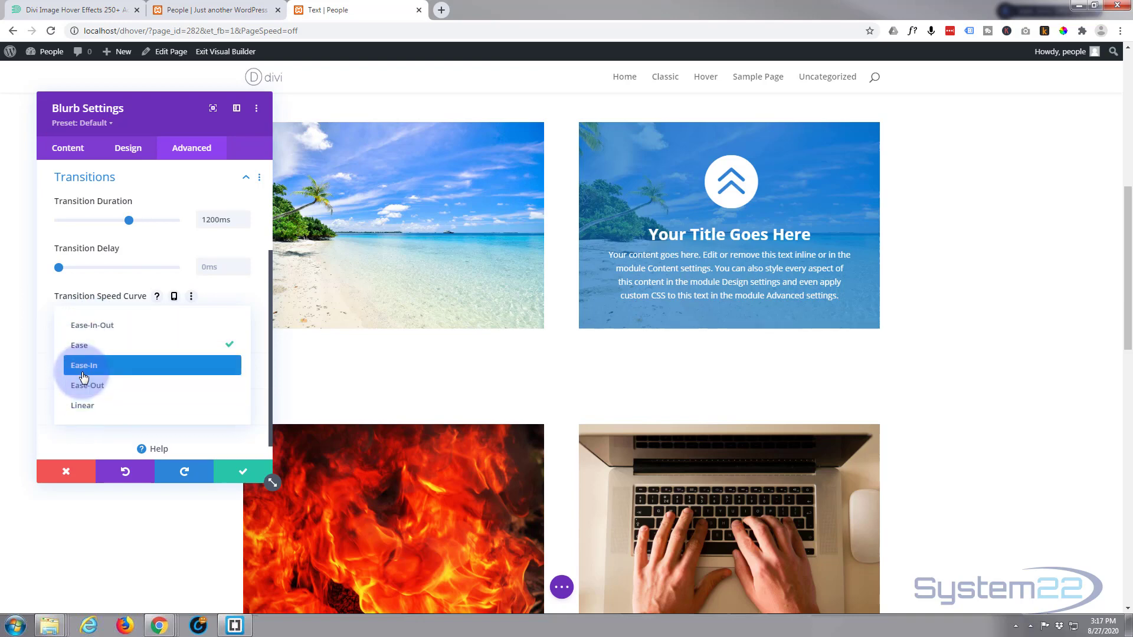
{"action": "left_click", "coordinate": [98, 326]}
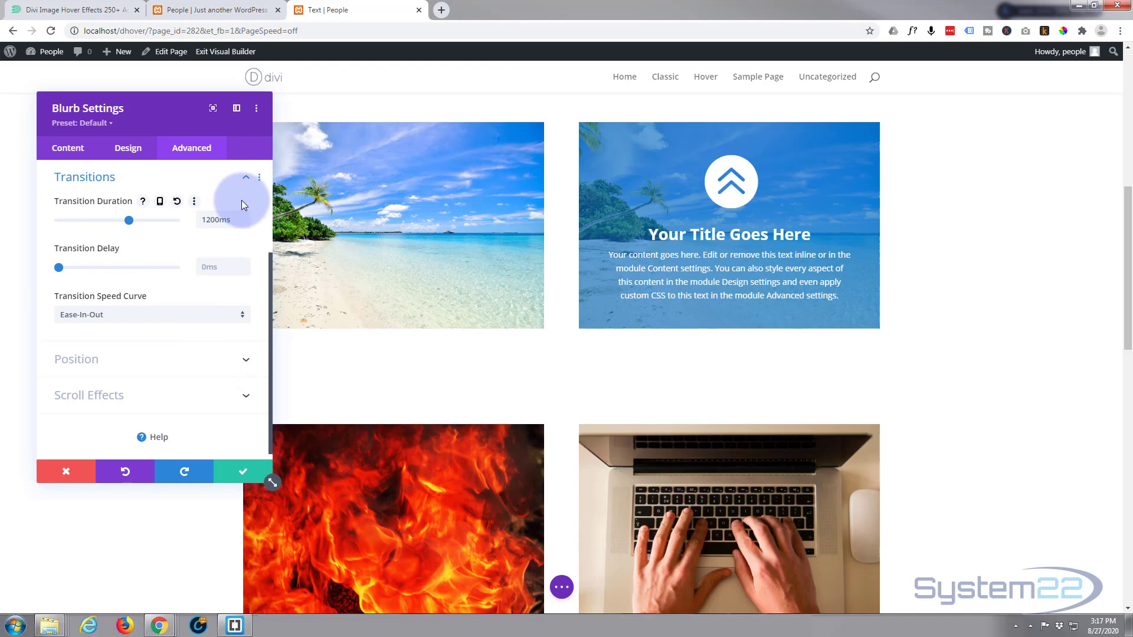
{"action": "left_click", "coordinate": [242, 474]}
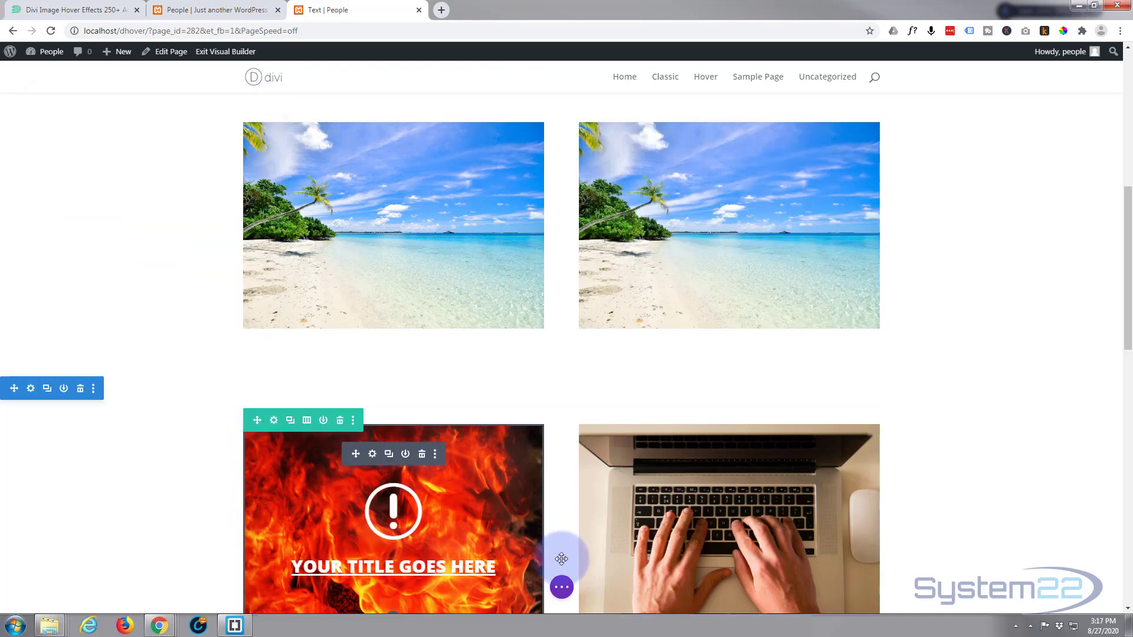
Save the gallery page as a draft and exit the Visual Builder
{"action": "left_click", "coordinate": [560, 589]}
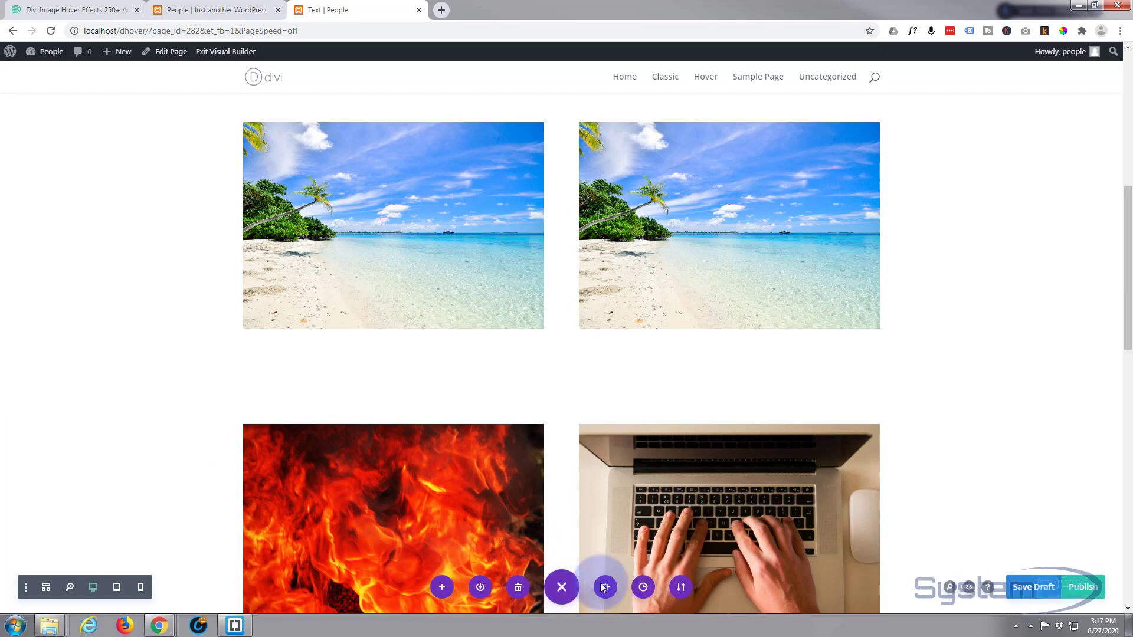
{"action": "left_click", "coordinate": [1034, 587]}
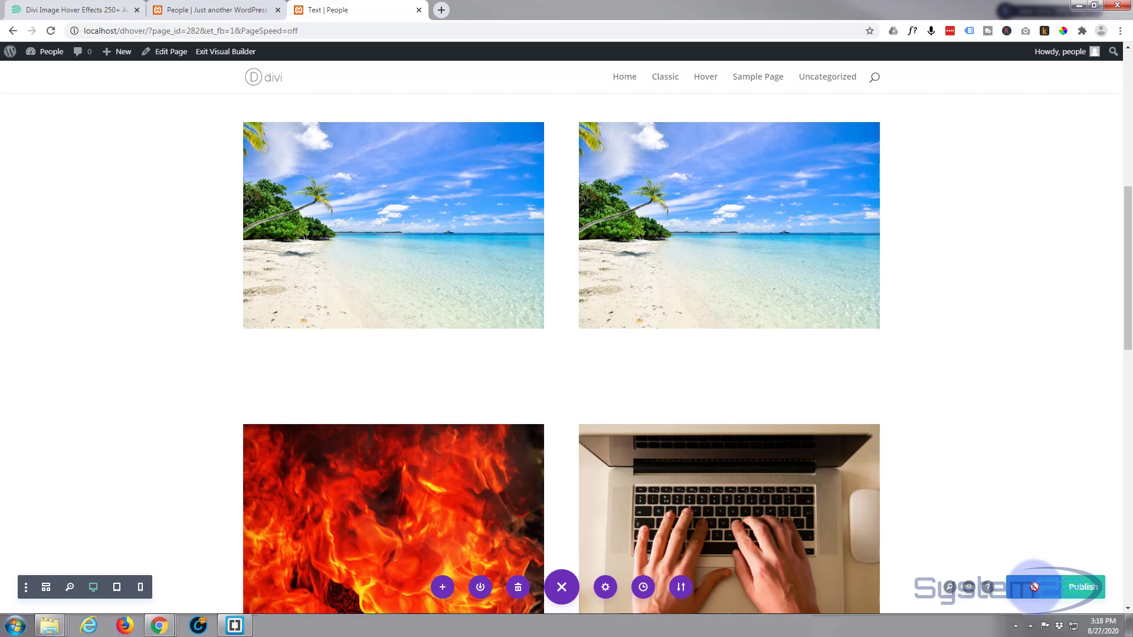
{"action": "left_click", "coordinate": [229, 52]}
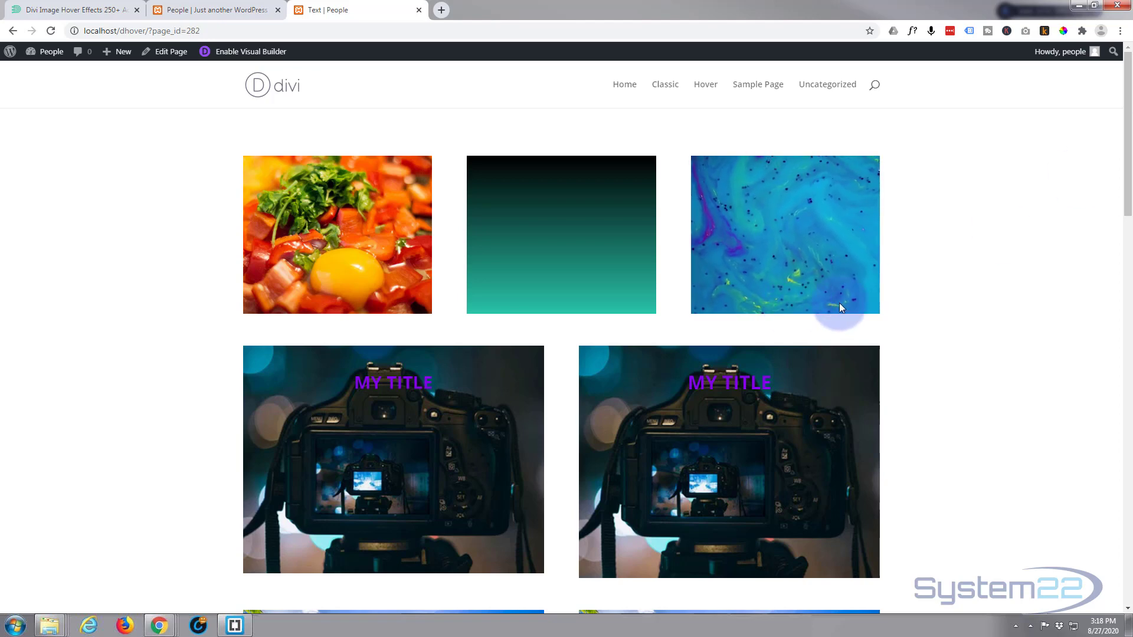
{"action": "scroll", "coordinate": [951, 294], "scroll_direction": "down", "scroll_amount": 4}
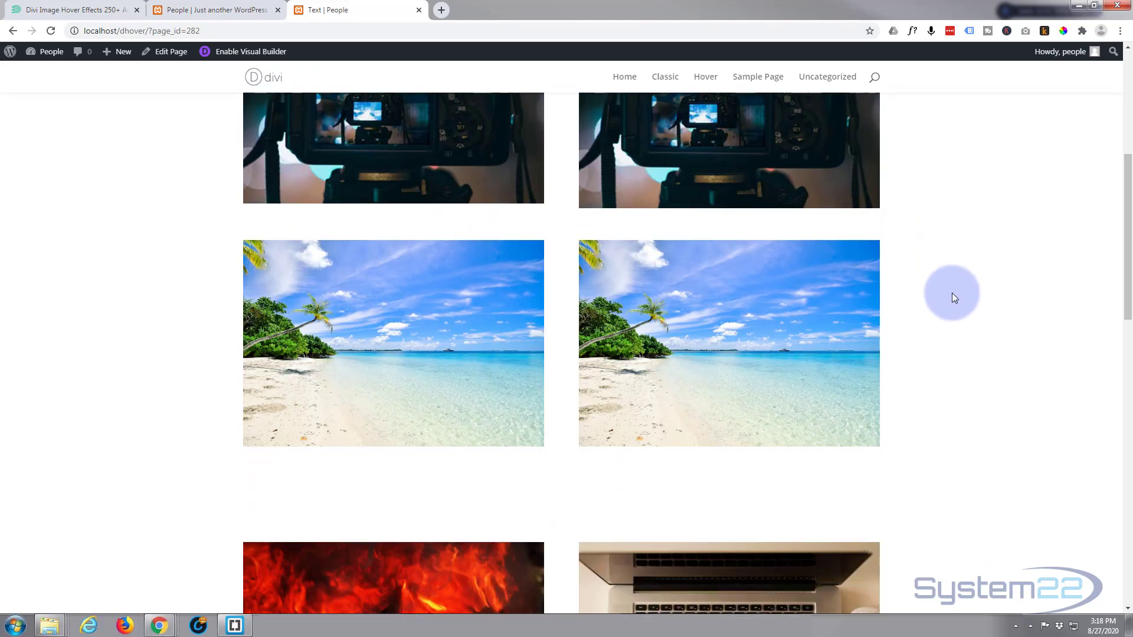